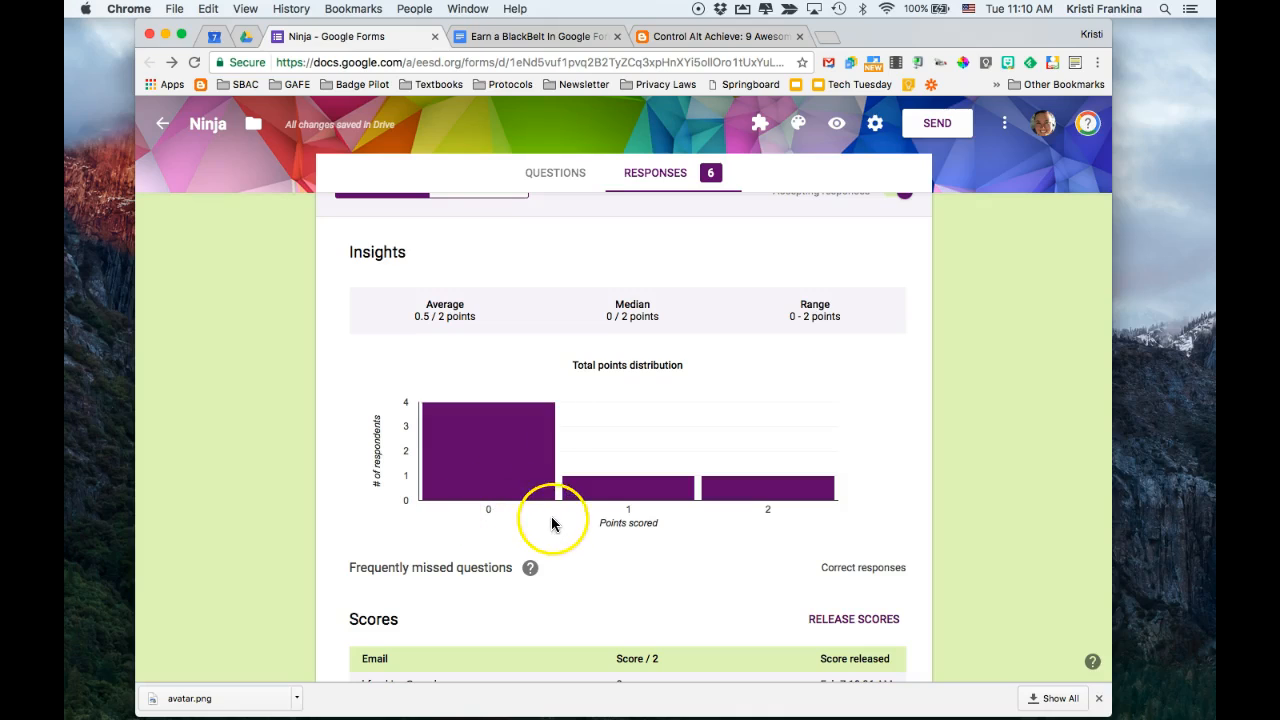
Review the response summary's insights, points distribution, scores table and both "Did you like this video?" charts
{"action": "mouse_move", "coordinate": [588, 482]}
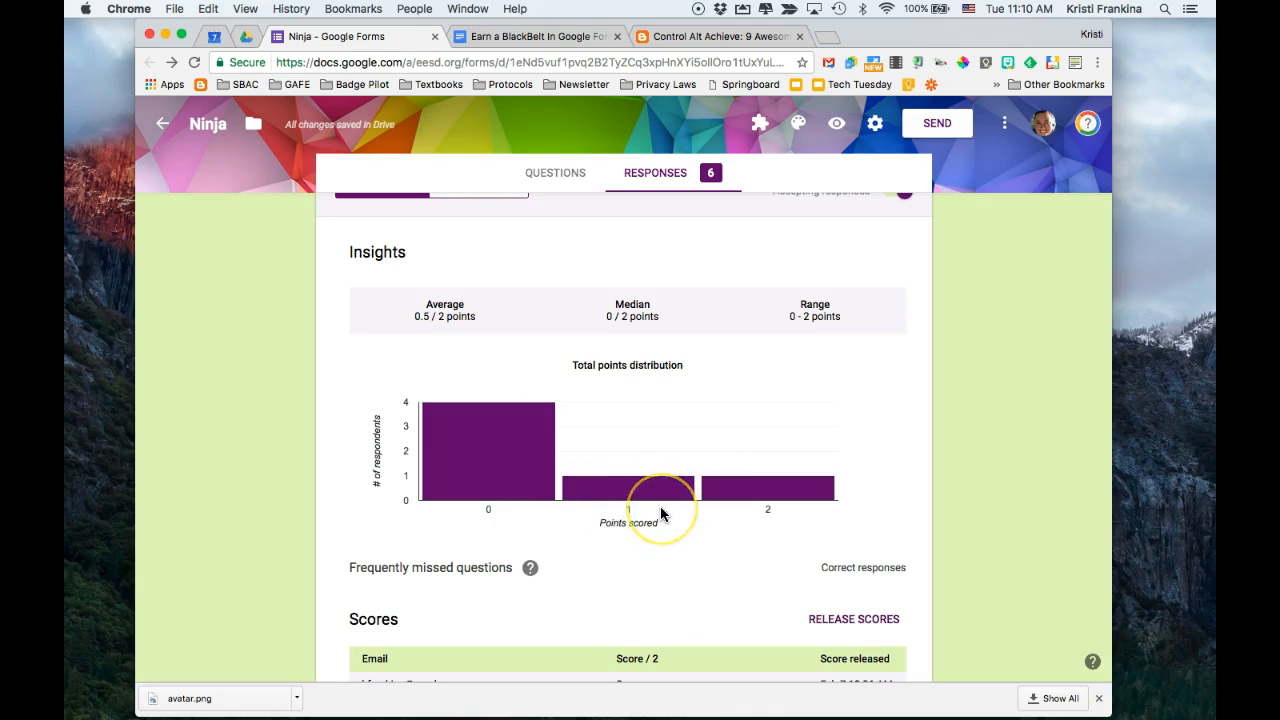
{"action": "scroll", "coordinate": [660, 510], "scroll_direction": "down", "scroll_amount": 2}
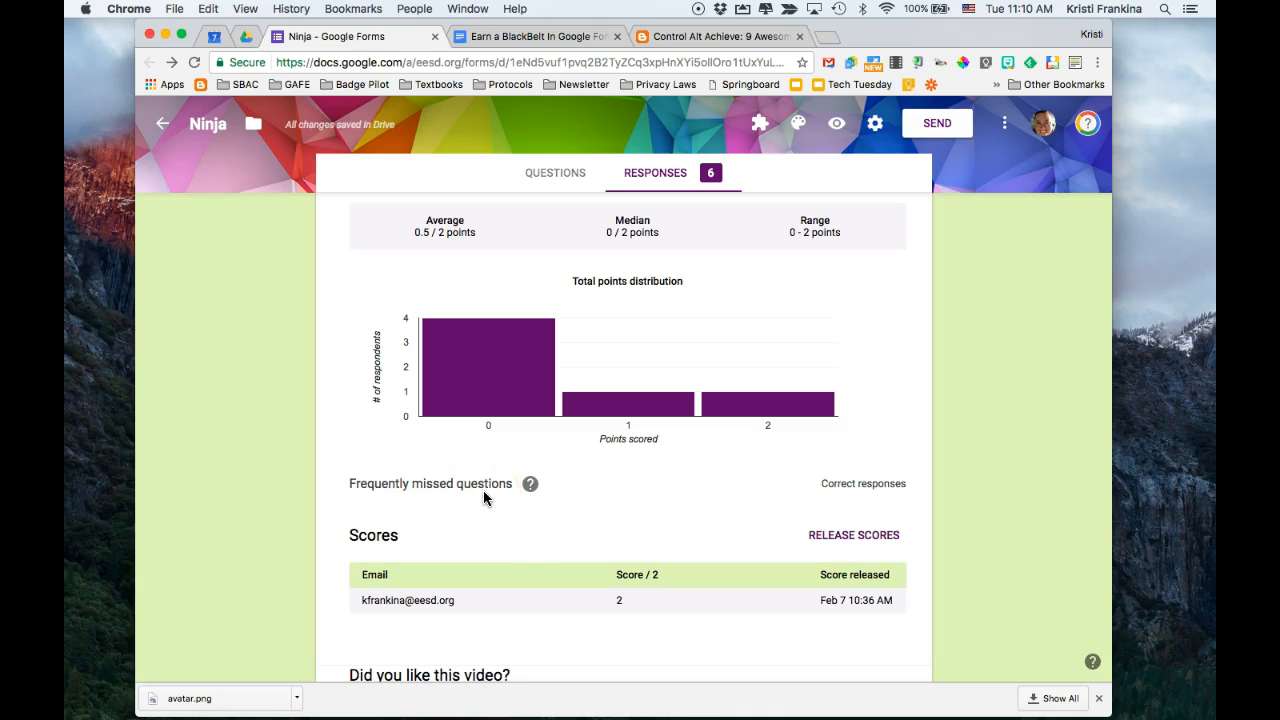
{"action": "scroll", "coordinate": [500, 530], "scroll_direction": "down", "scroll_amount": 2}
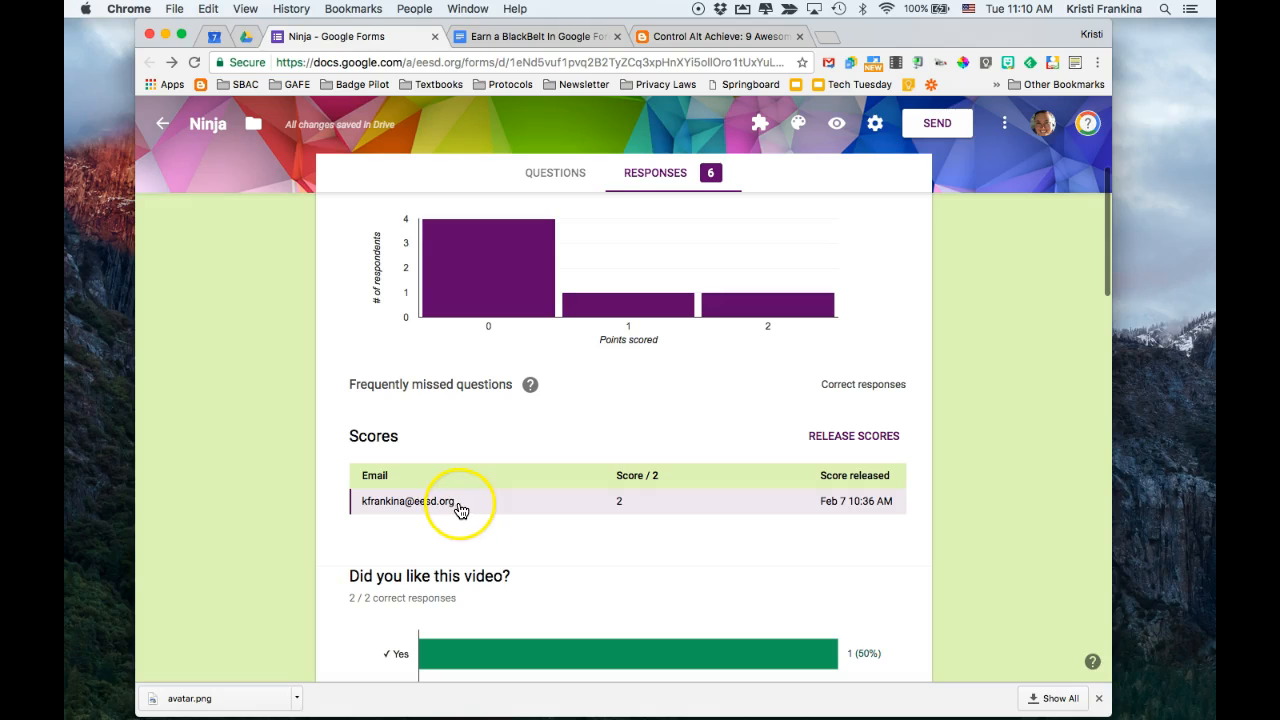
{"action": "scroll", "coordinate": [461, 511], "scroll_direction": "down", "scroll_amount": 3}
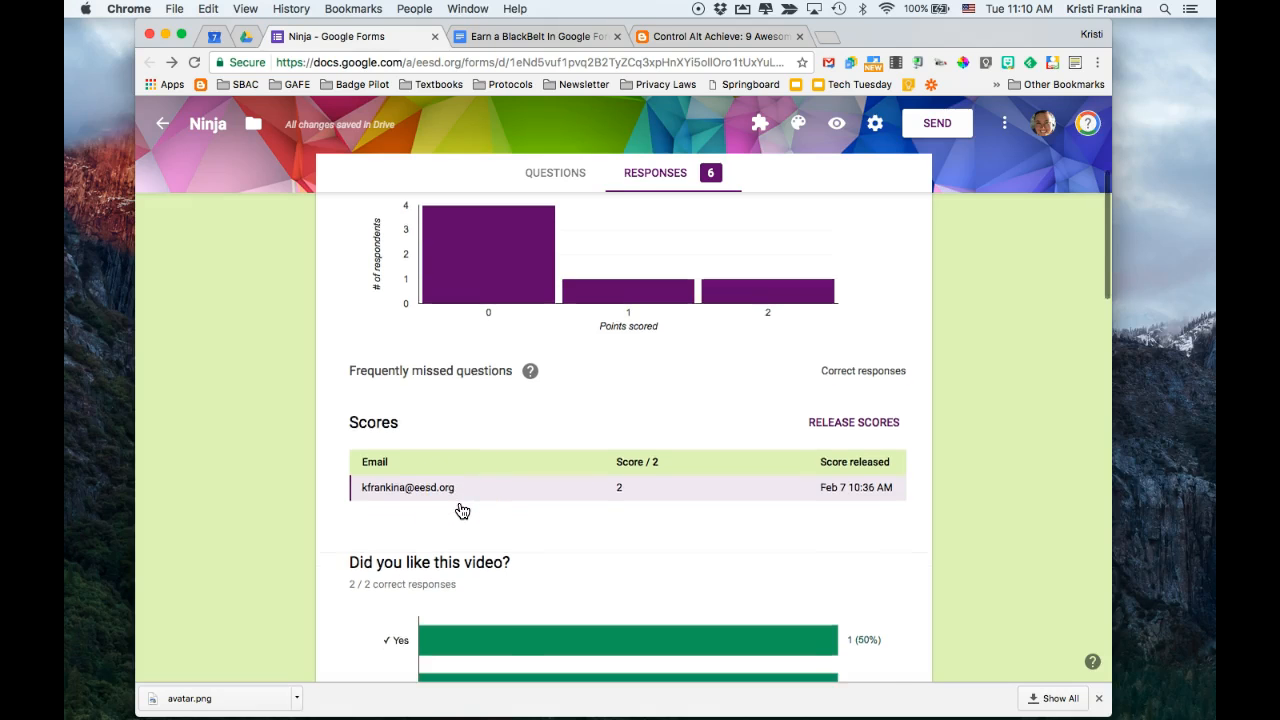
{"action": "scroll", "coordinate": [461, 511], "scroll_direction": "down", "scroll_amount": 3}
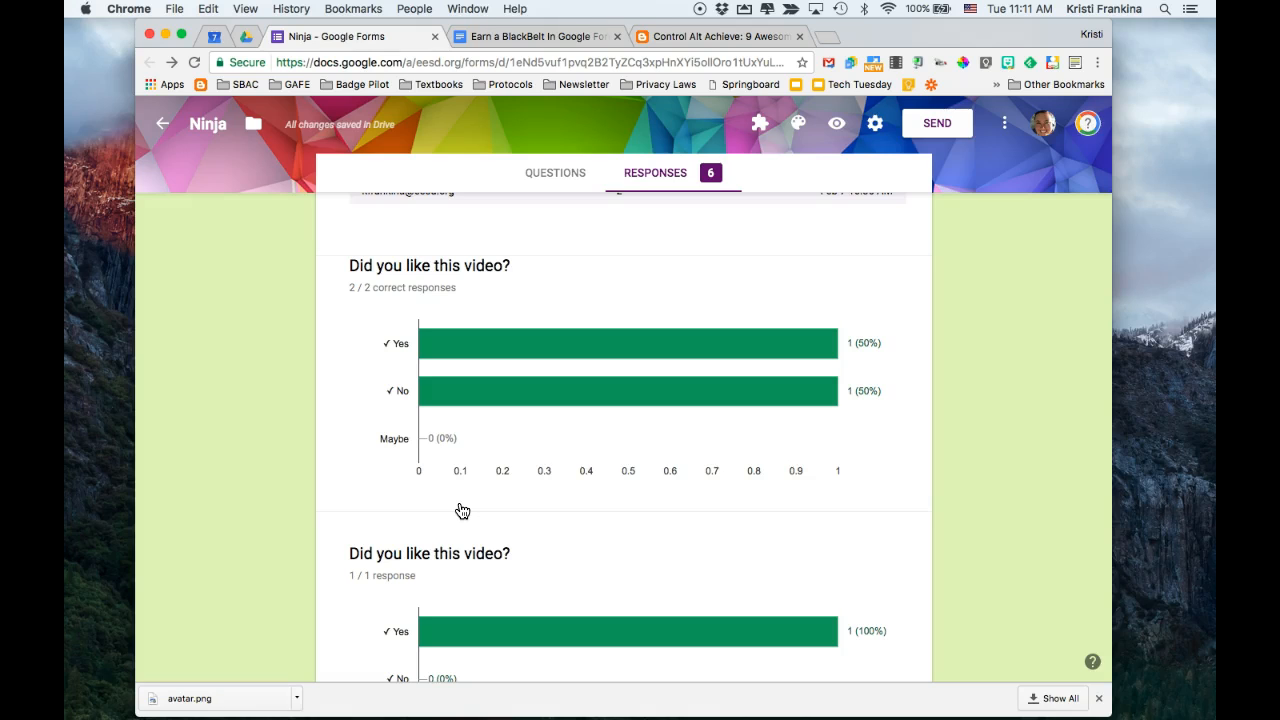
{"action": "scroll", "coordinate": [461, 511], "scroll_direction": "down", "scroll_amount": 4}
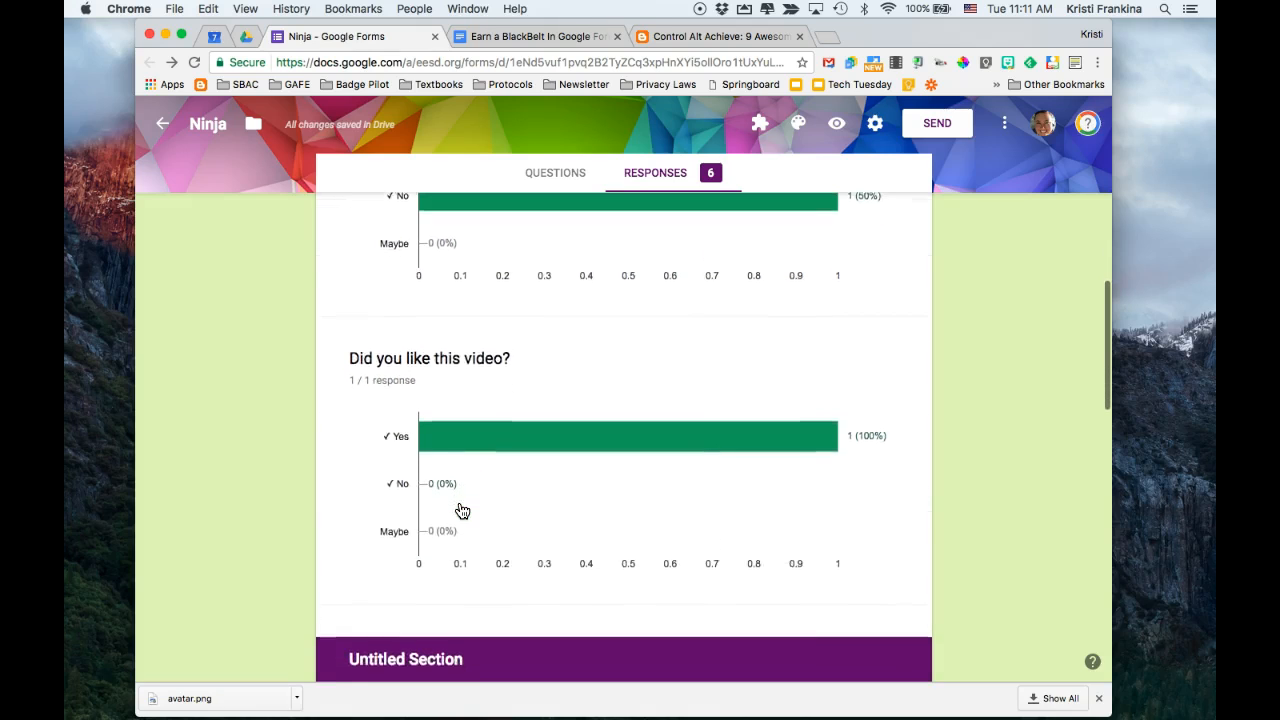
{"action": "scroll", "coordinate": [461, 511], "scroll_direction": "up", "scroll_amount": 1}
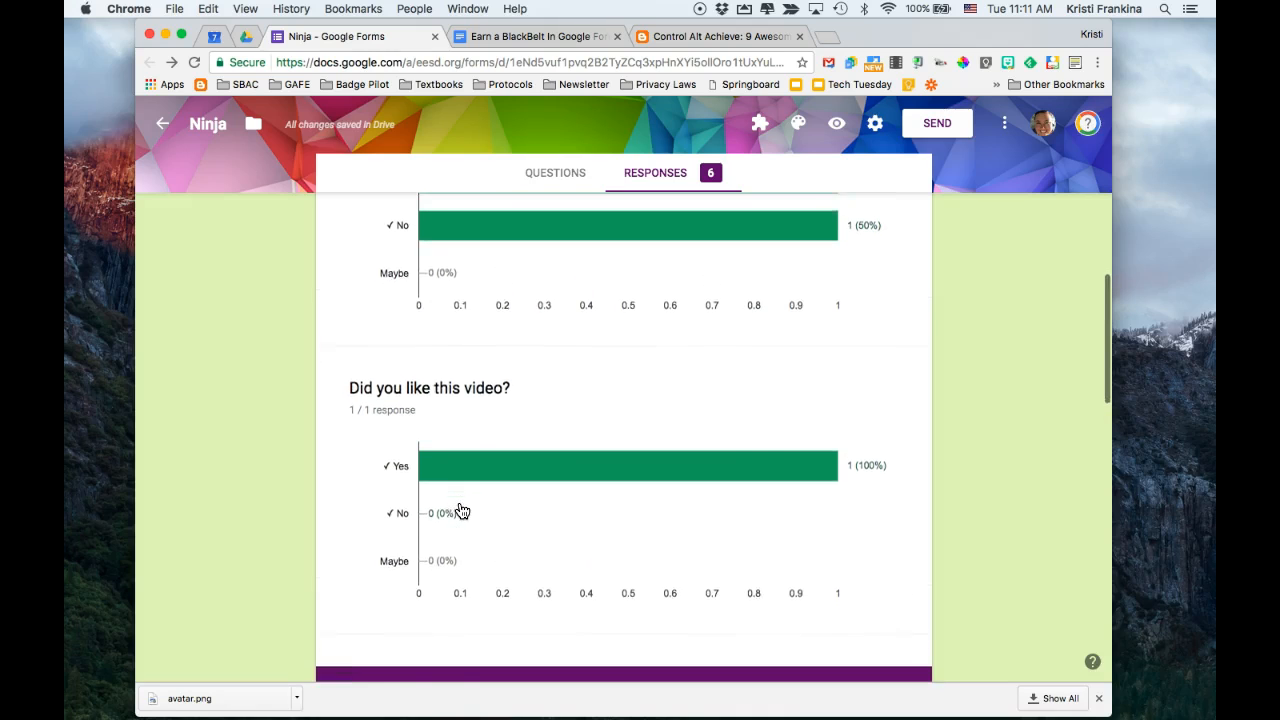
{"action": "scroll", "coordinate": [461, 511], "scroll_direction": "down", "scroll_amount": 3}
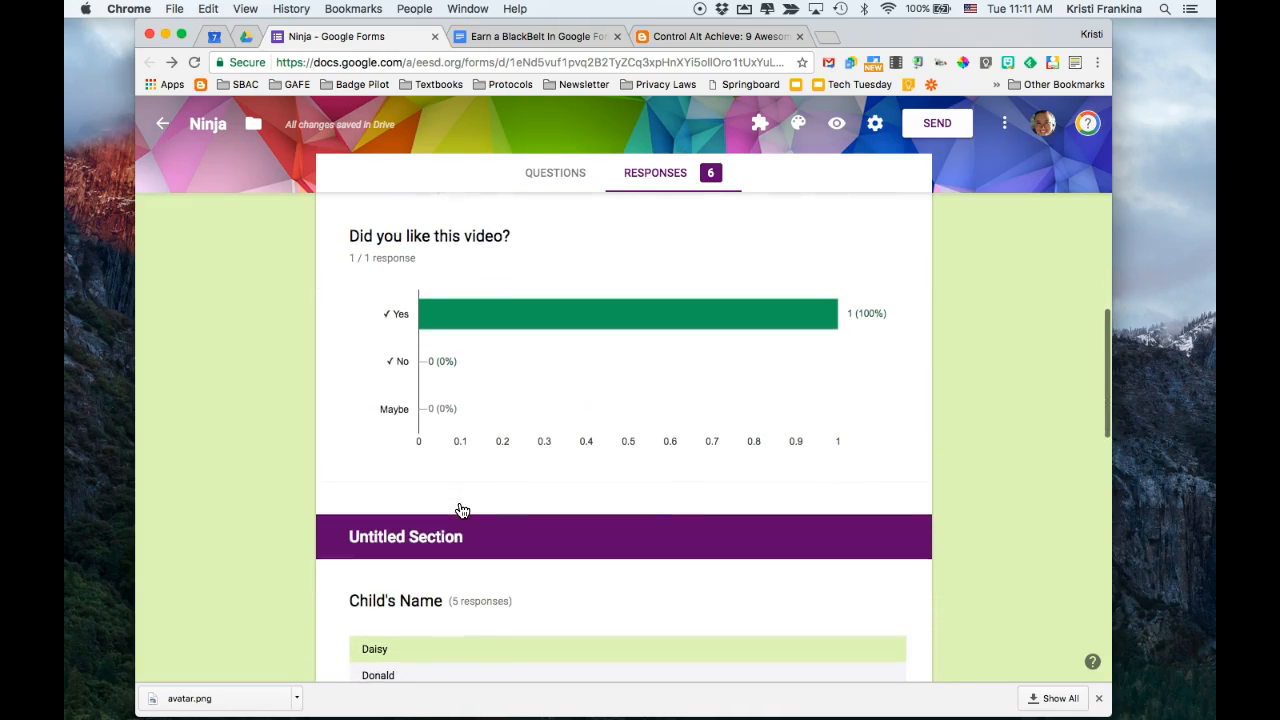
Review the summary results for child's name, preferred communication, devices owned and favorite subjects, covering every subject through Art
{"action": "scroll", "coordinate": [461, 511], "scroll_direction": "down", "scroll_amount": 5}
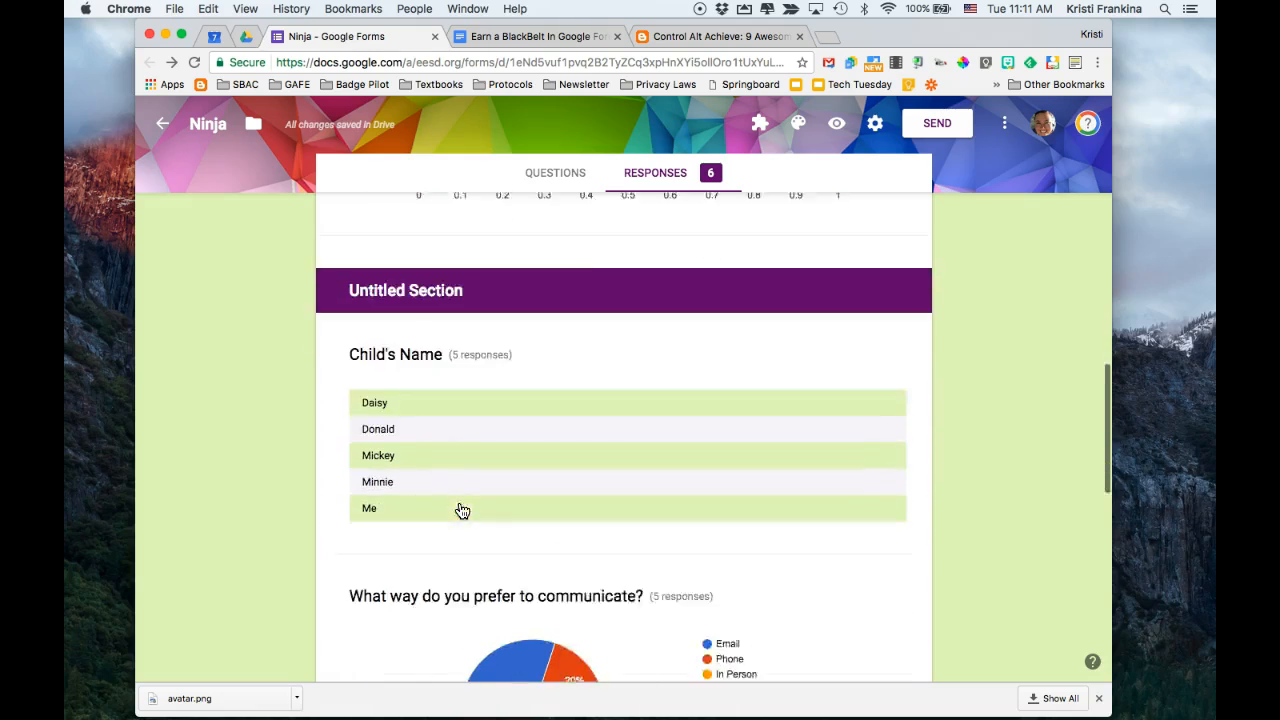
{"action": "scroll", "coordinate": [461, 511], "scroll_direction": "down", "scroll_amount": 3}
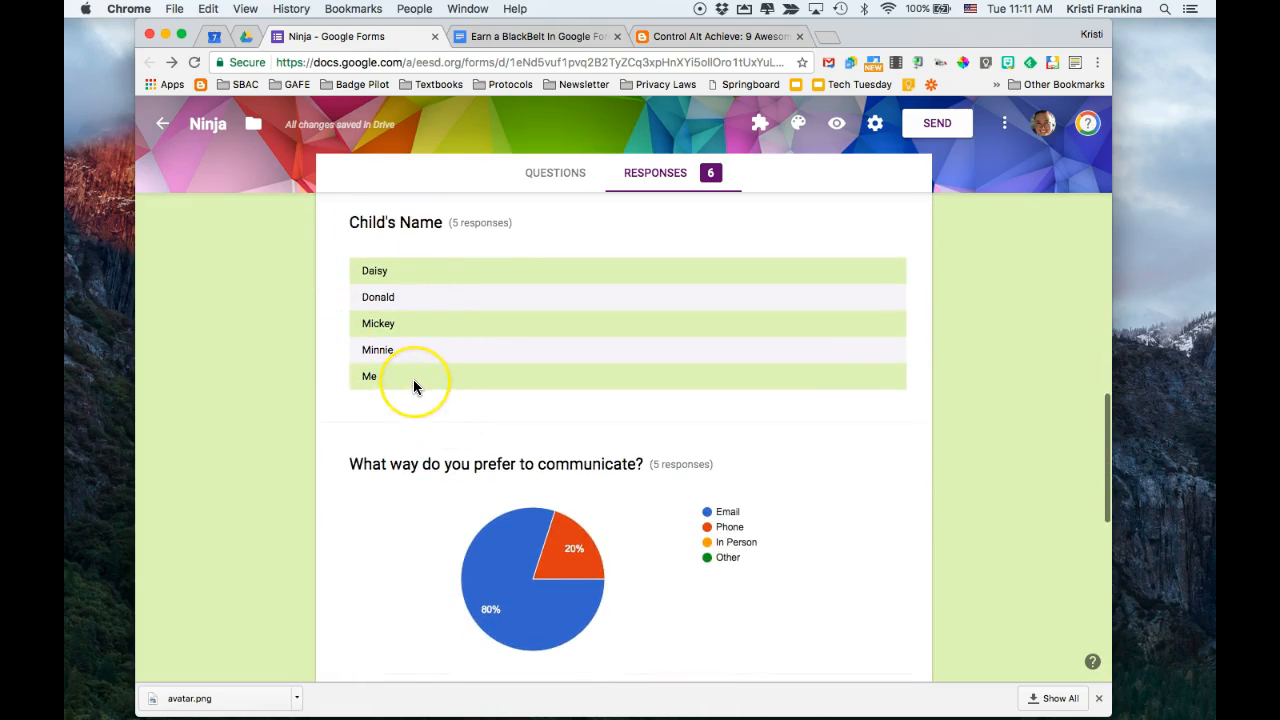
{"action": "scroll", "coordinate": [413, 379], "scroll_direction": "down", "scroll_amount": 3}
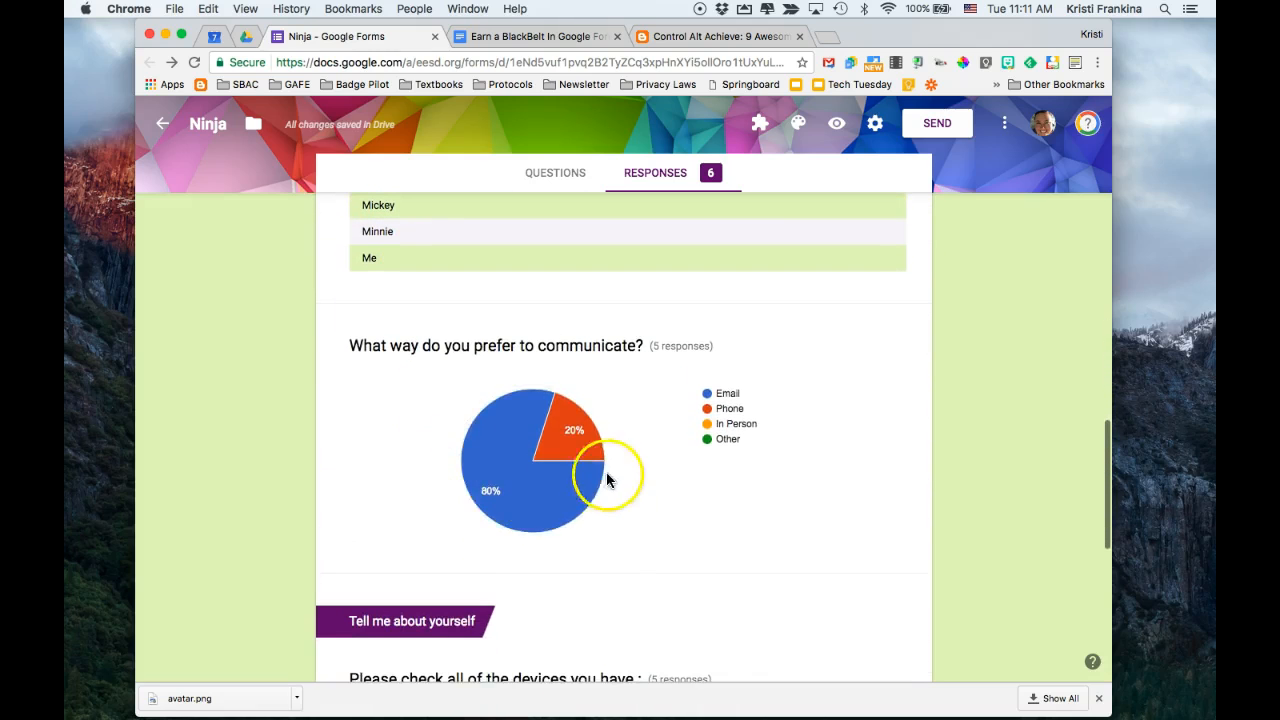
{"action": "scroll", "coordinate": [609, 555], "scroll_direction": "down", "scroll_amount": 5}
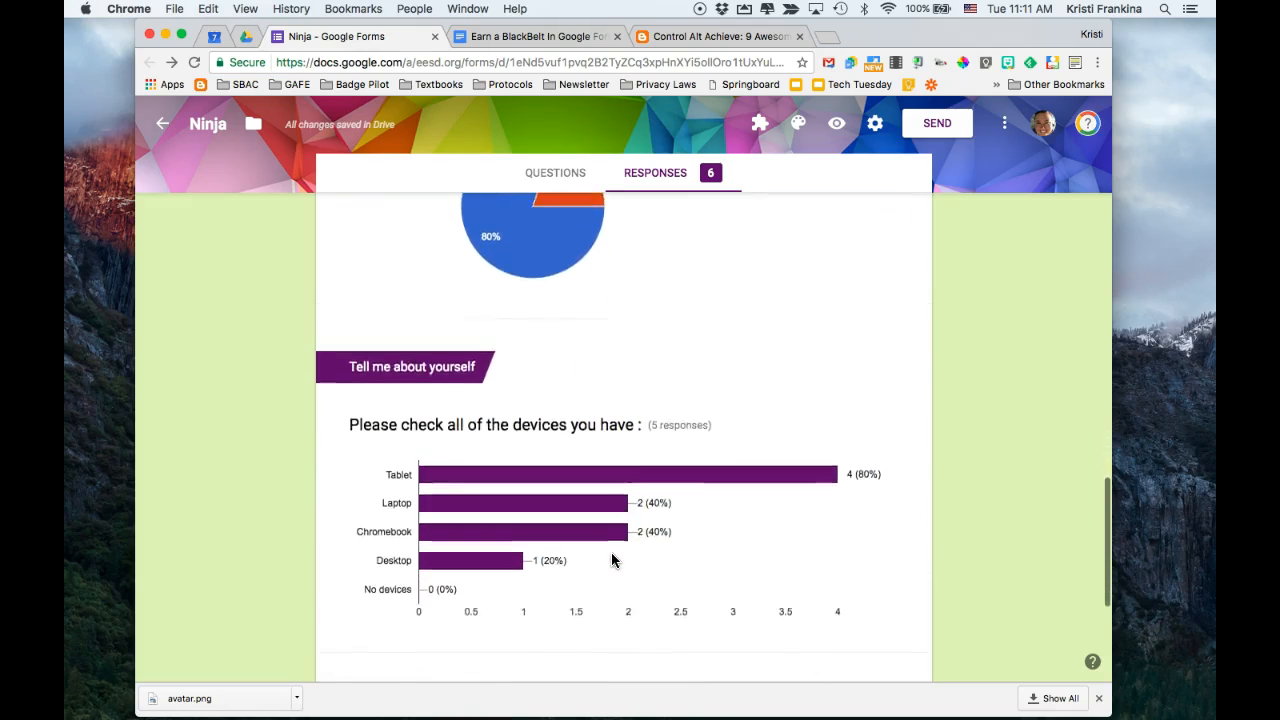
{"action": "scroll", "coordinate": [611, 560], "scroll_direction": "down", "scroll_amount": 6}
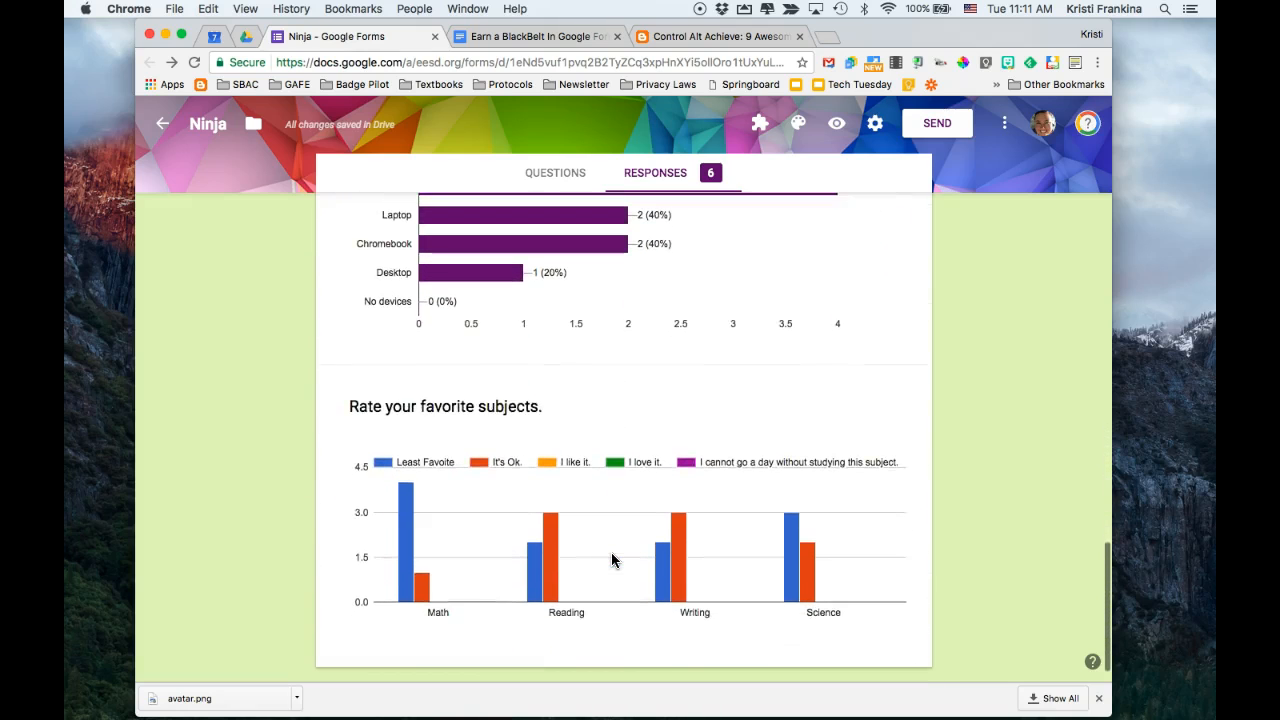
{"action": "scroll", "coordinate": [611, 560], "scroll_direction": "right", "scroll_amount": 5}
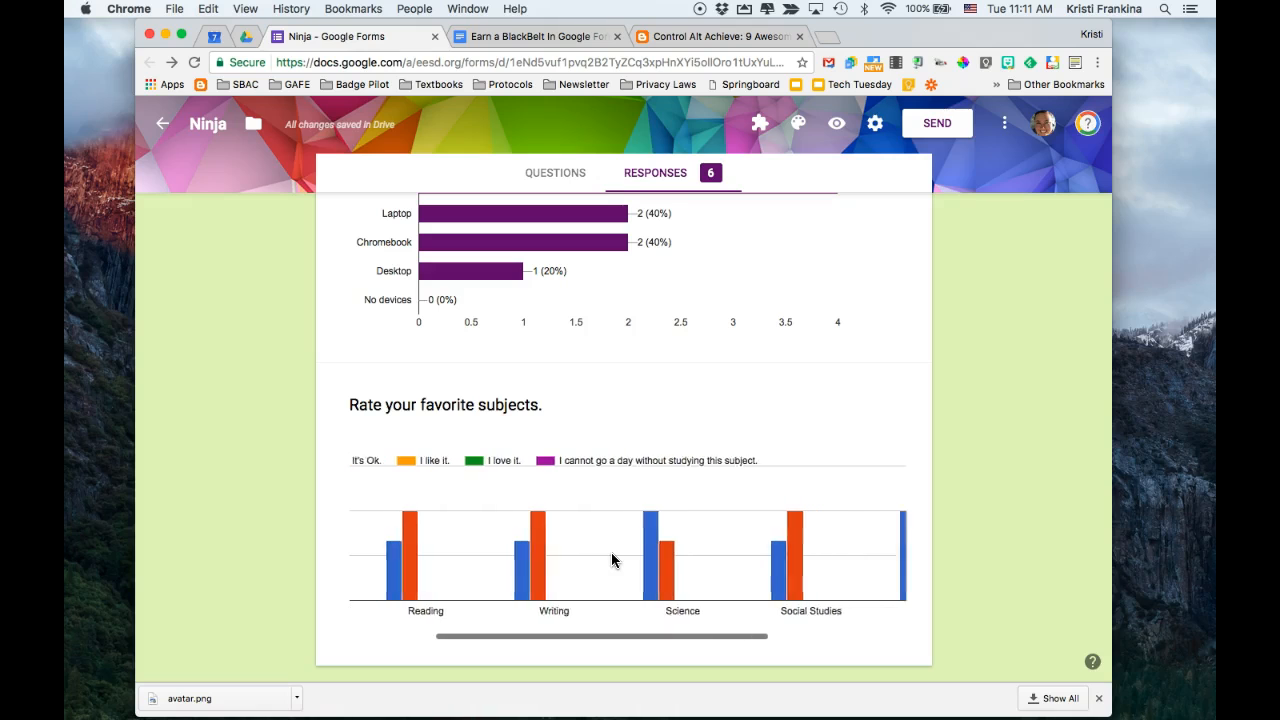
{"action": "scroll", "coordinate": [611, 560], "scroll_direction": "right", "scroll_amount": 5}
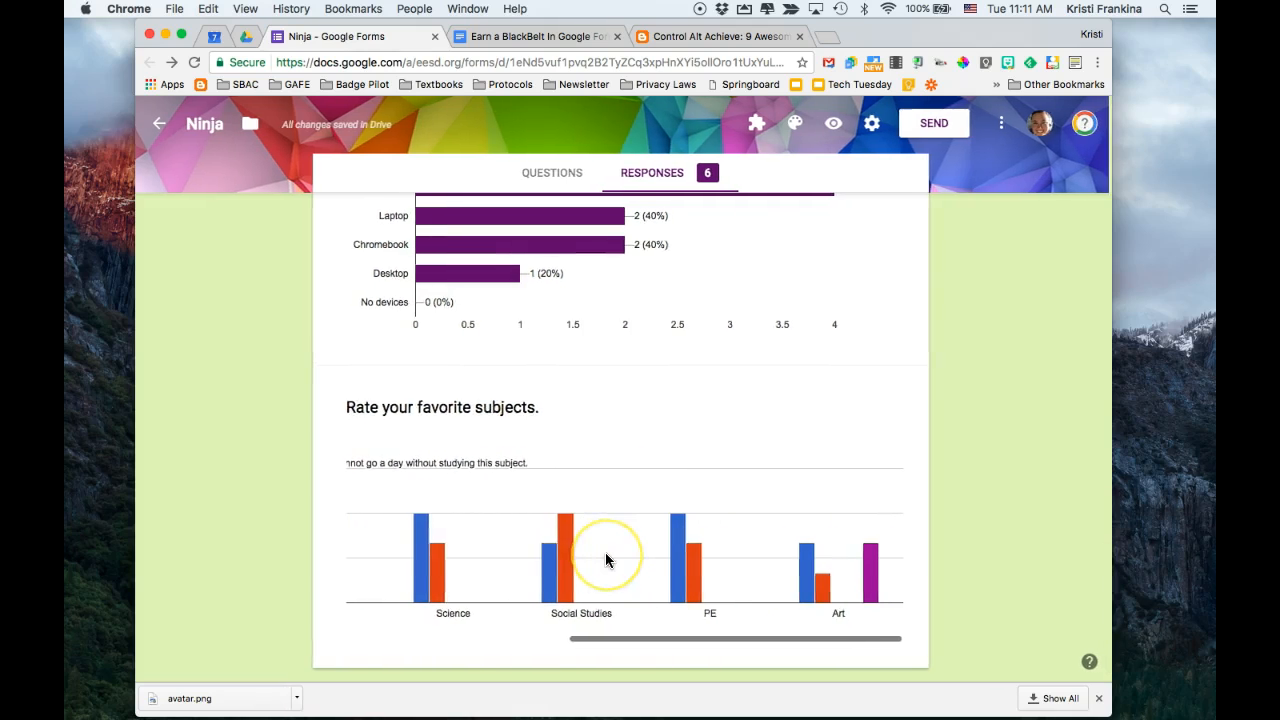
{"action": "scroll", "coordinate": [605, 552], "scroll_direction": "down", "scroll_amount": 1}
Switch to the individual responses and examine the first response's video question answers, correct answers and feedback
{"action": "scroll", "coordinate": [605, 552], "scroll_direction": "up", "scroll_amount": 10}
{"action": "scroll", "coordinate": [606, 555], "scroll_direction": "up", "scroll_amount": 15}
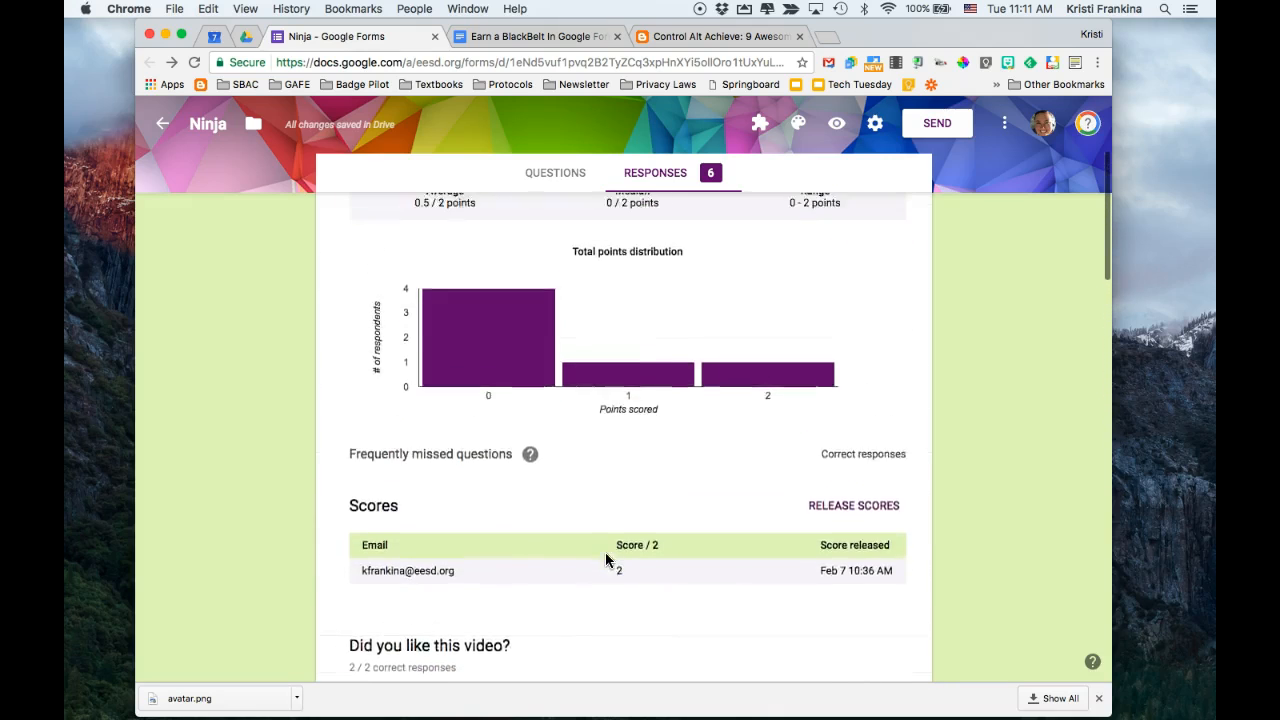
{"action": "scroll", "coordinate": [605, 560], "scroll_direction": "up", "scroll_amount": 5}
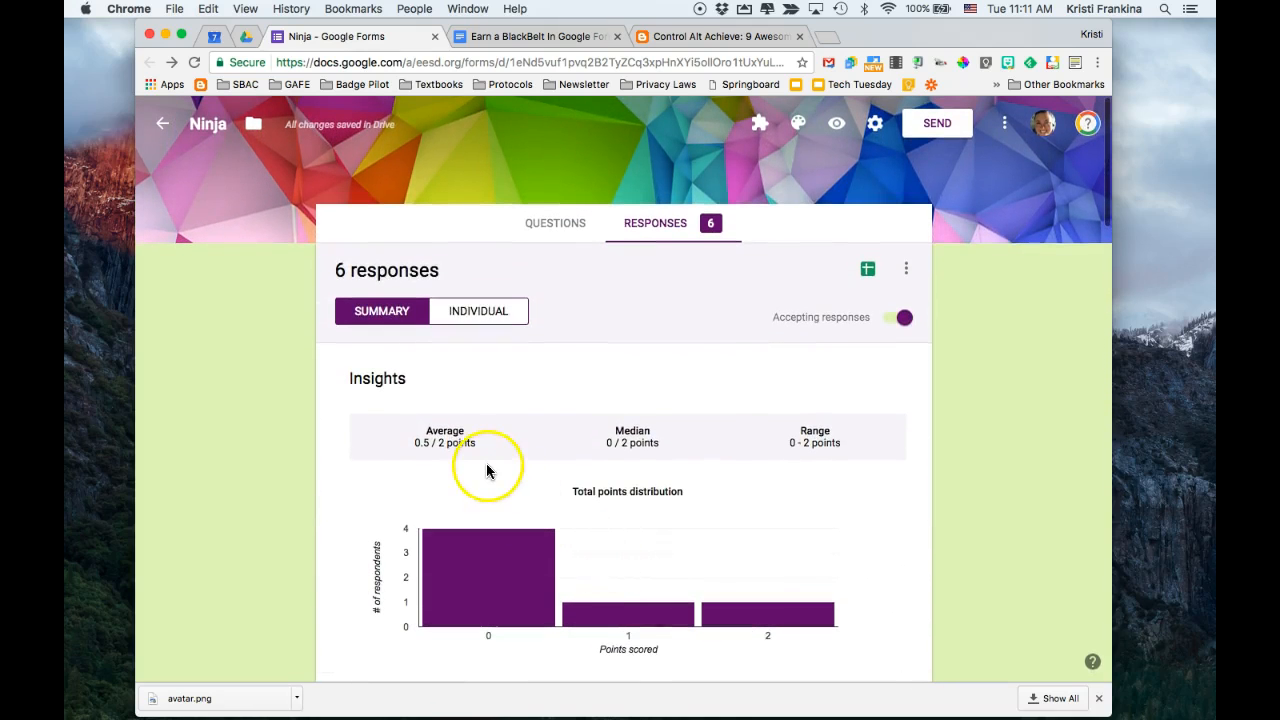
{"action": "left_click", "coordinate": [479, 312]}
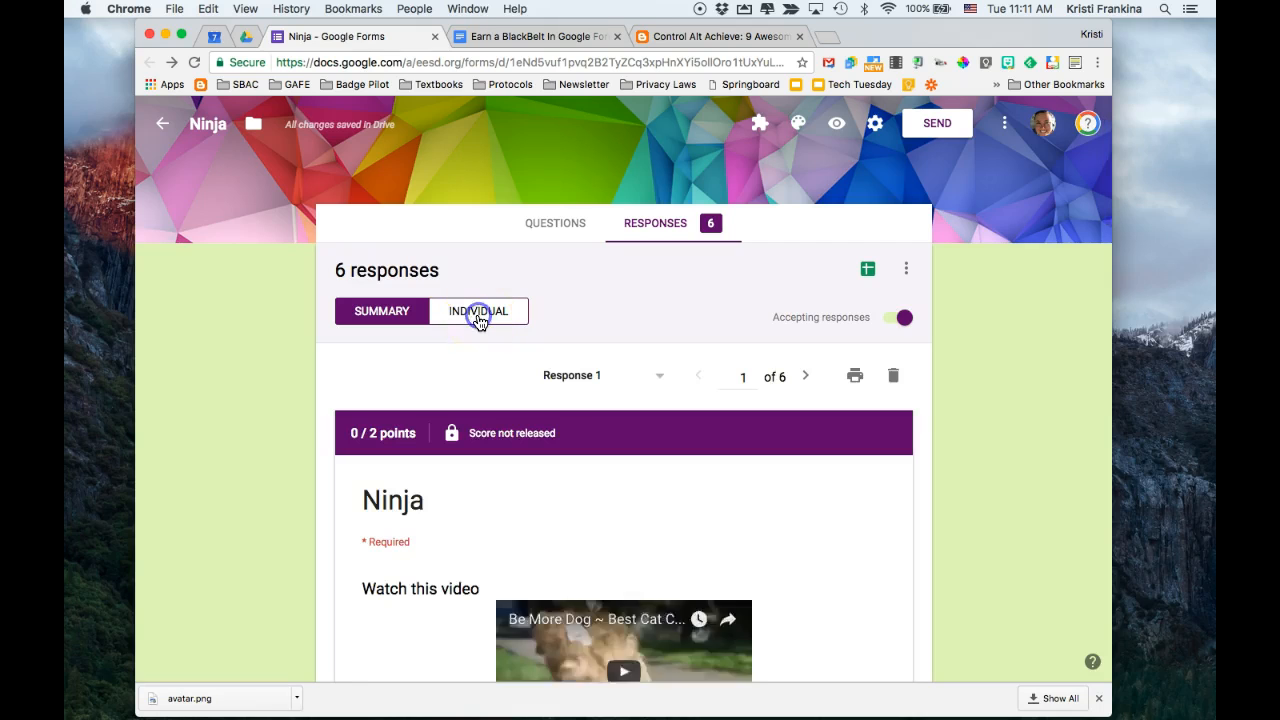
{"action": "scroll", "coordinate": [278, 514], "scroll_direction": "down", "scroll_amount": 3}
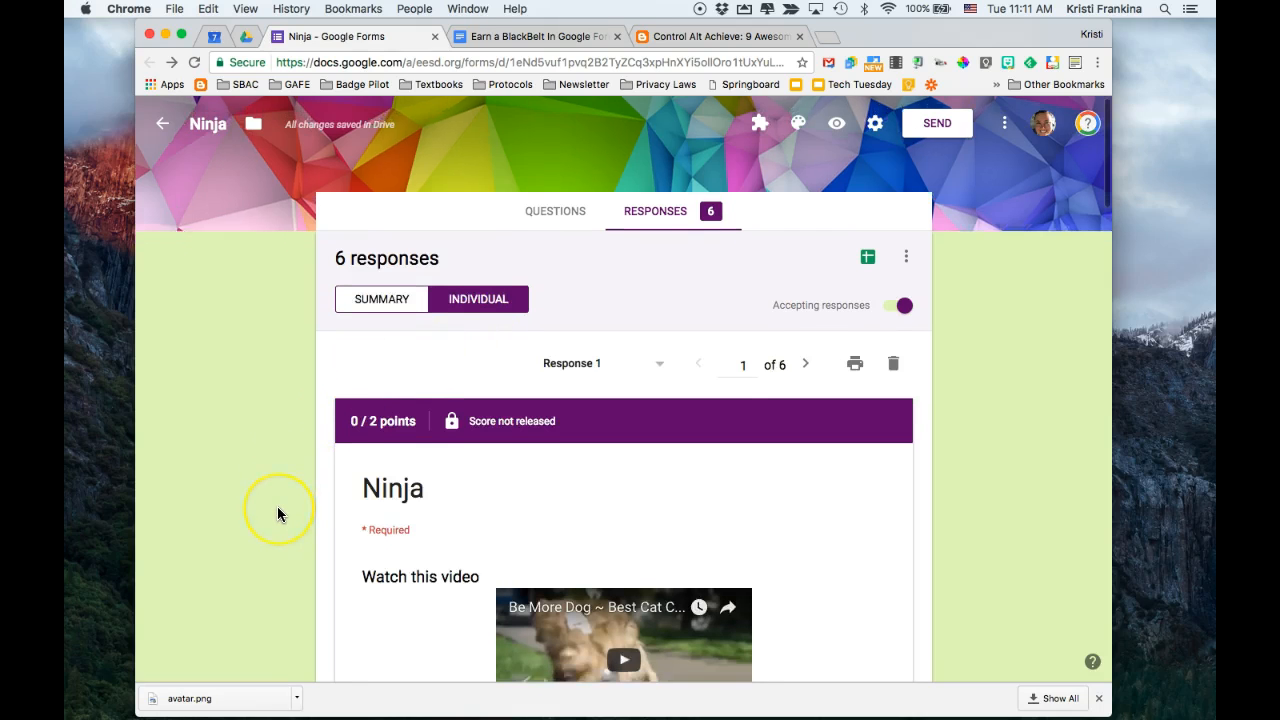
{"action": "scroll", "coordinate": [278, 514], "scroll_direction": "down", "scroll_amount": 5}
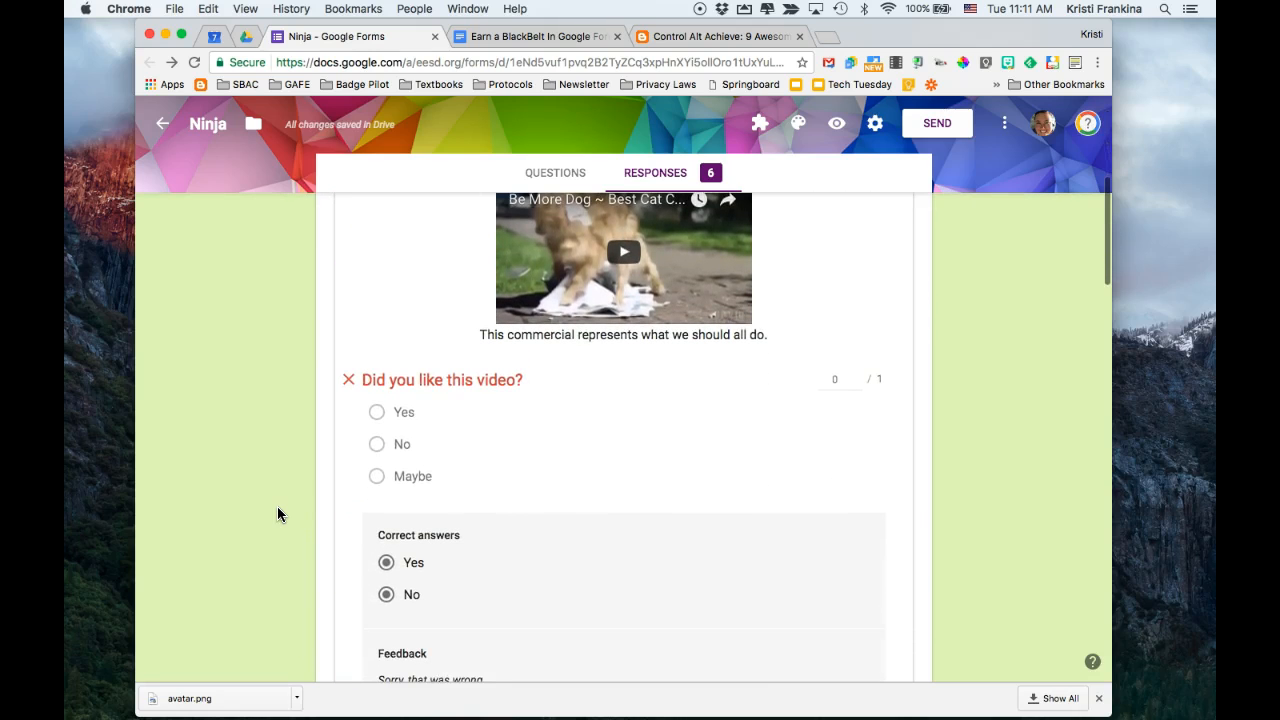
{"action": "scroll", "coordinate": [447, 489], "scroll_direction": "down", "scroll_amount": 3}
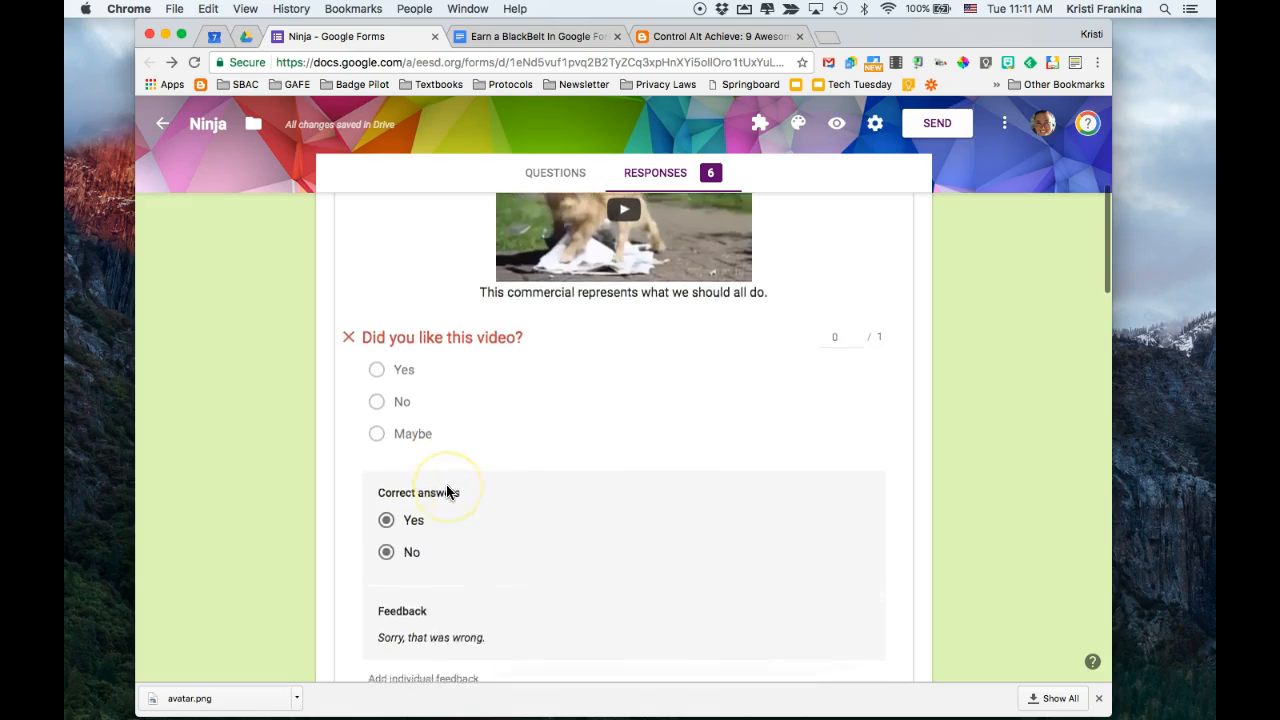
{"action": "scroll", "coordinate": [446, 489], "scroll_direction": "down", "scroll_amount": 8}
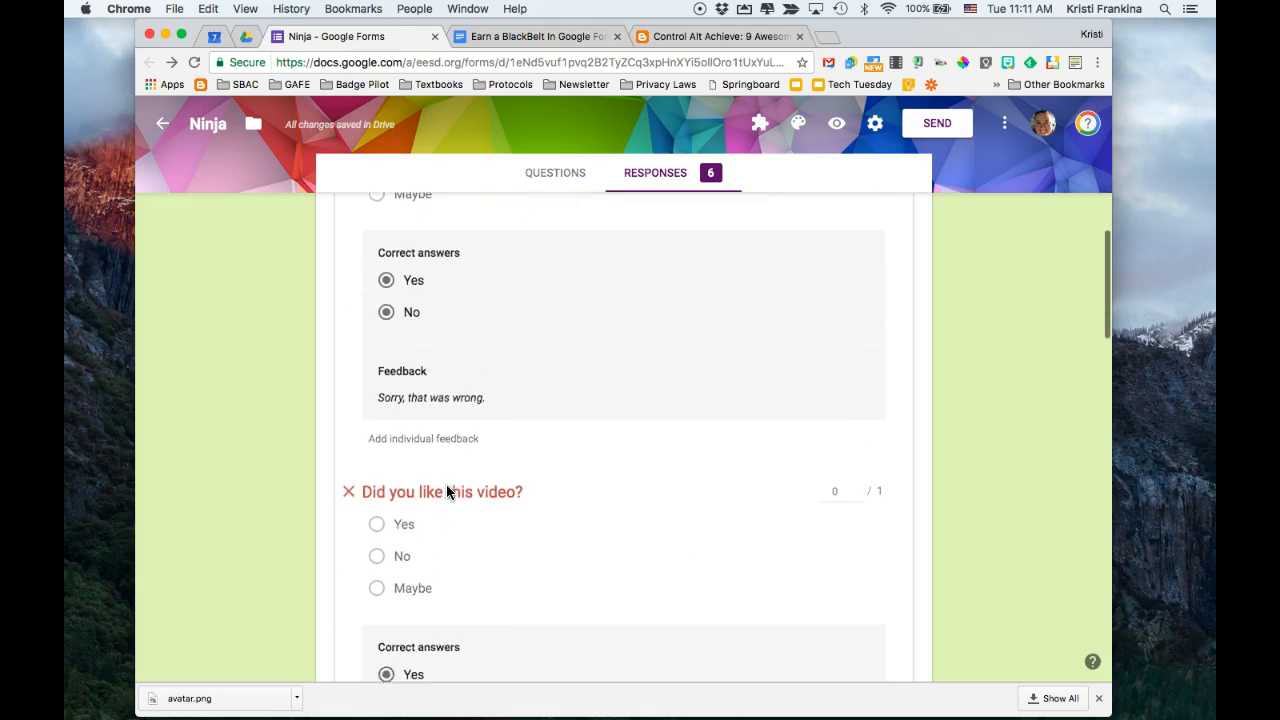
{"action": "scroll", "coordinate": [446, 484], "scroll_direction": "down", "scroll_amount": 6}
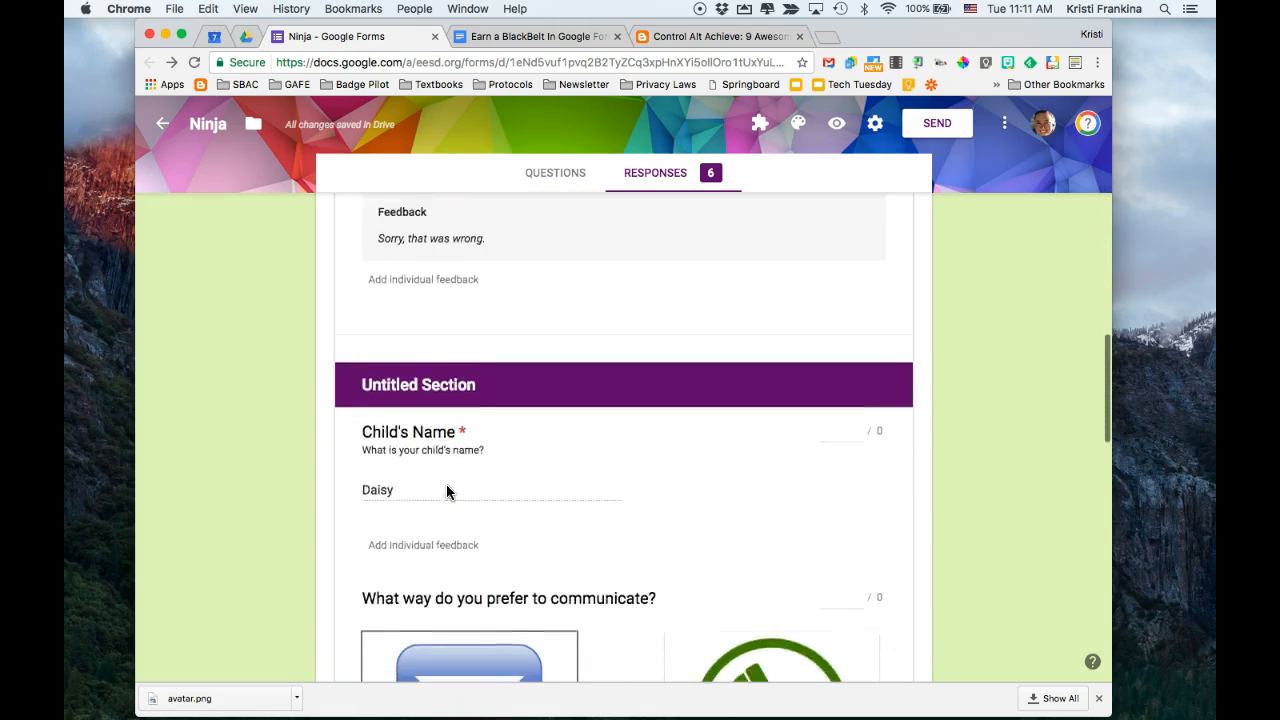
Examine the first response's child's name, communication preference, checked devices and subject ratings
{"action": "scroll", "coordinate": [450, 430], "scroll_direction": "down", "scroll_amount": 4}
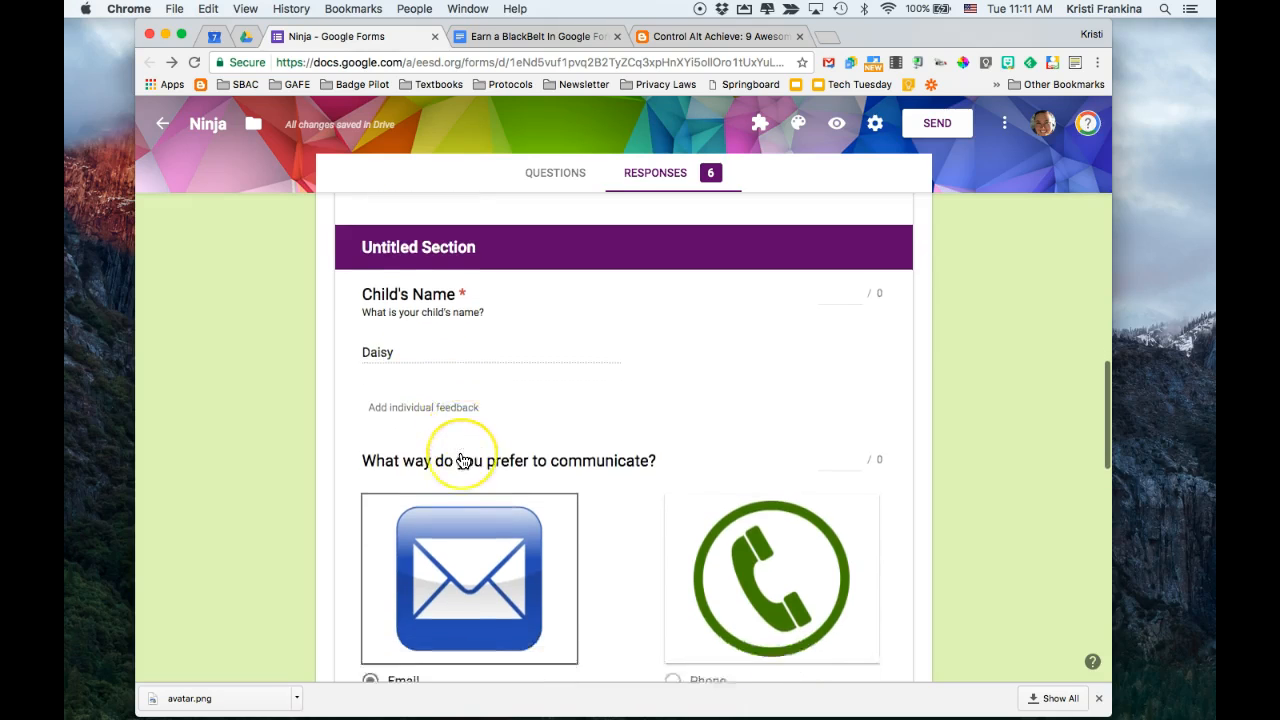
{"action": "scroll", "coordinate": [463, 460], "scroll_direction": "up", "scroll_amount": 6}
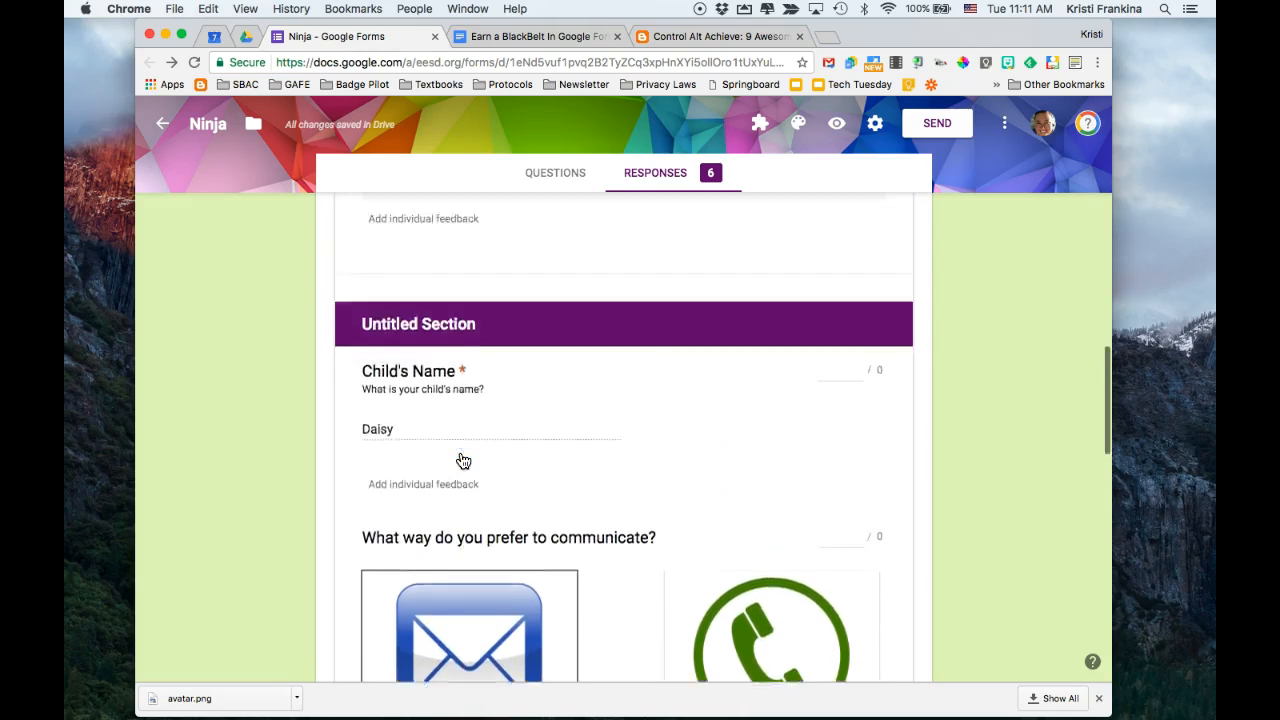
{"action": "scroll", "coordinate": [463, 460], "scroll_direction": "down", "scroll_amount": 5}
{"action": "scroll", "coordinate": [463, 460], "scroll_direction": "down", "scroll_amount": 10}
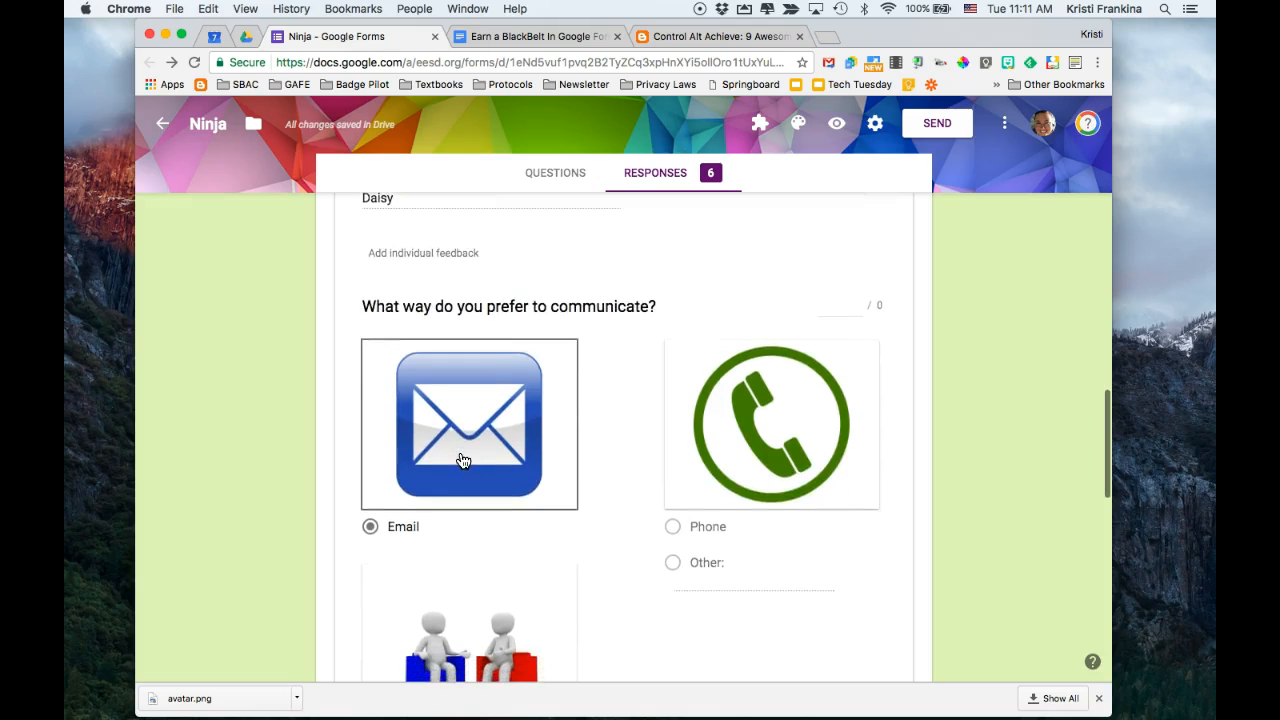
{"action": "scroll", "coordinate": [463, 460], "scroll_direction": "down", "scroll_amount": 3}
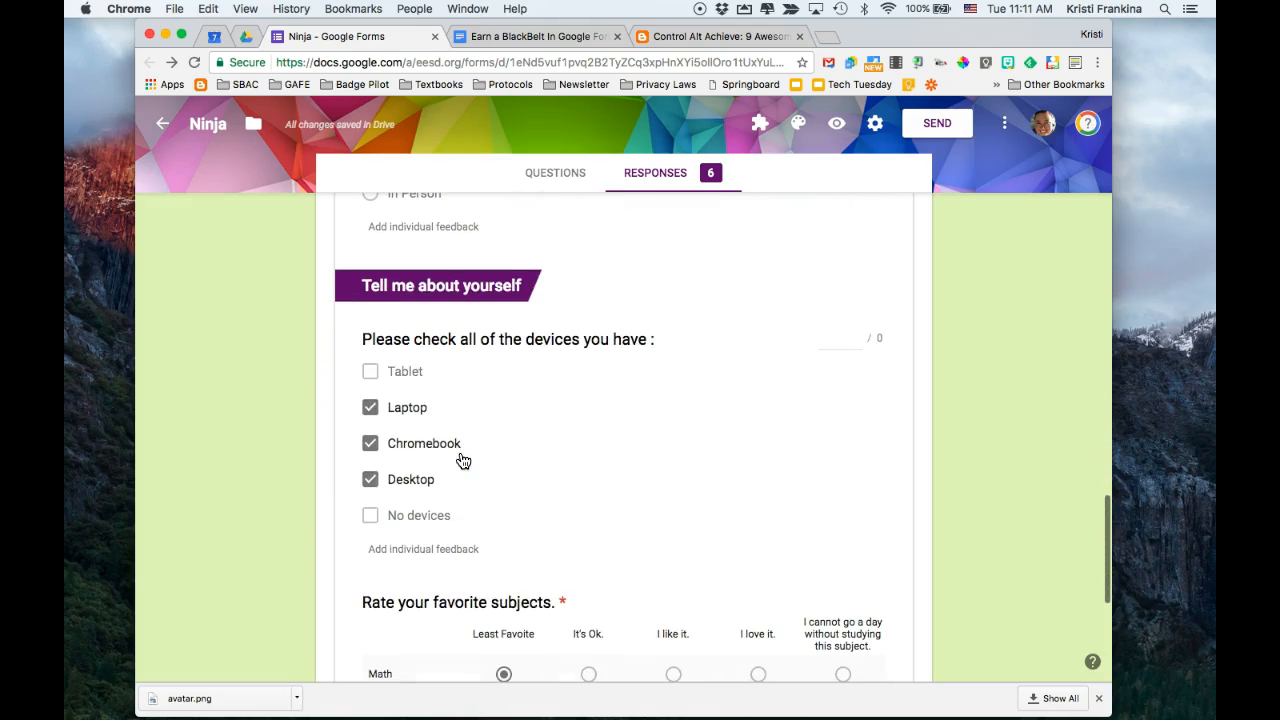
{"action": "scroll", "coordinate": [463, 488], "scroll_direction": "down", "scroll_amount": 7}
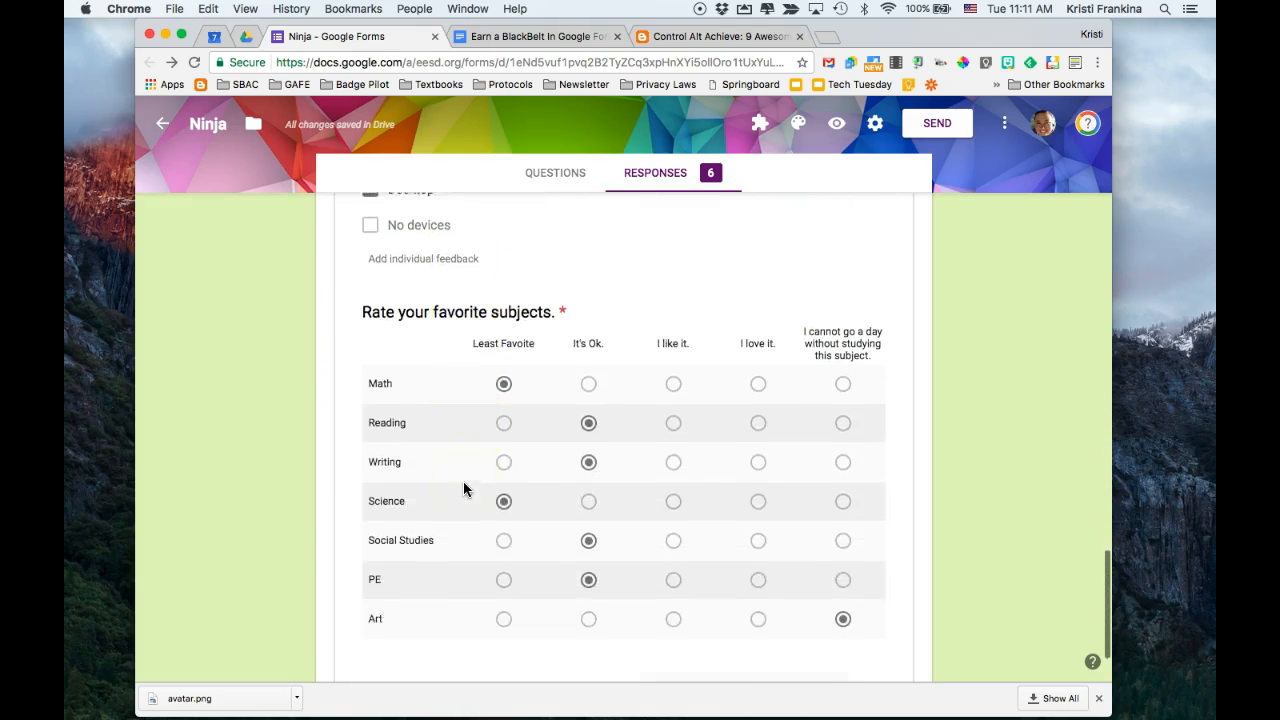
Advance to the second individual response and look over its beginning
{"action": "scroll", "coordinate": [463, 488], "scroll_direction": "up", "scroll_amount": 20}
{"action": "scroll", "coordinate": [463, 481], "scroll_direction": "up", "scroll_amount": 10}
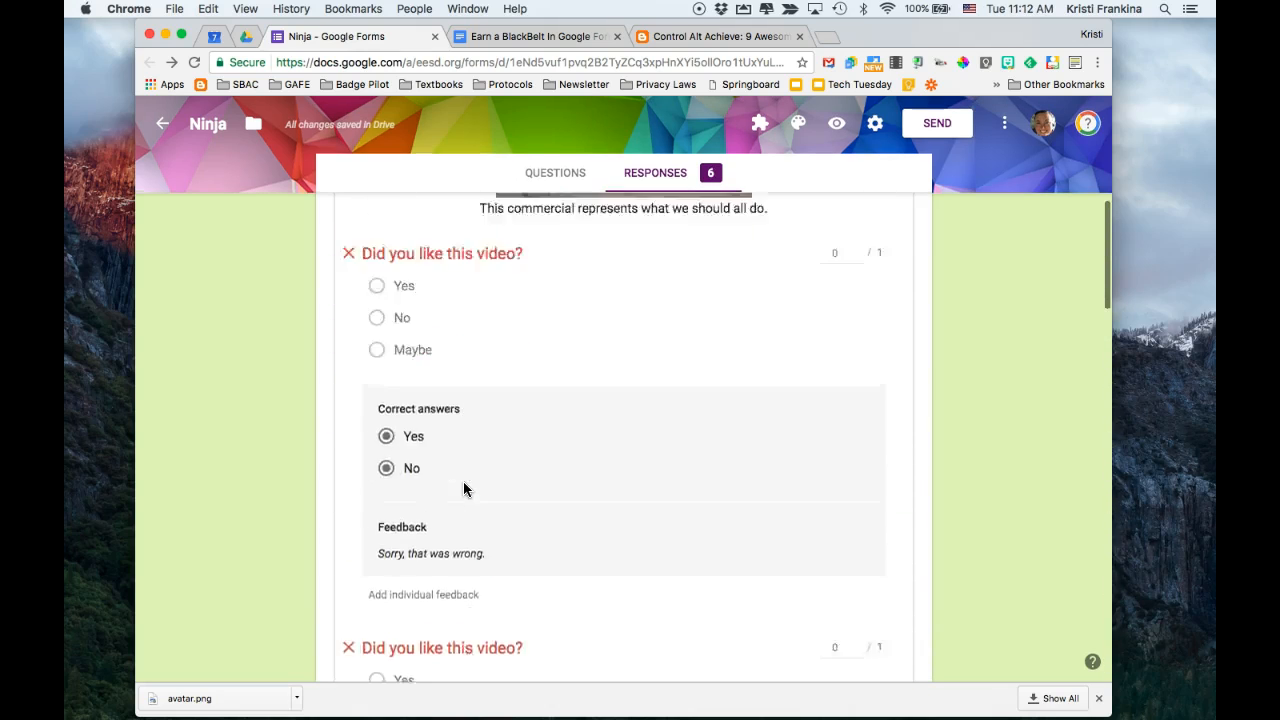
{"action": "left_click", "coordinate": [678, 472]}
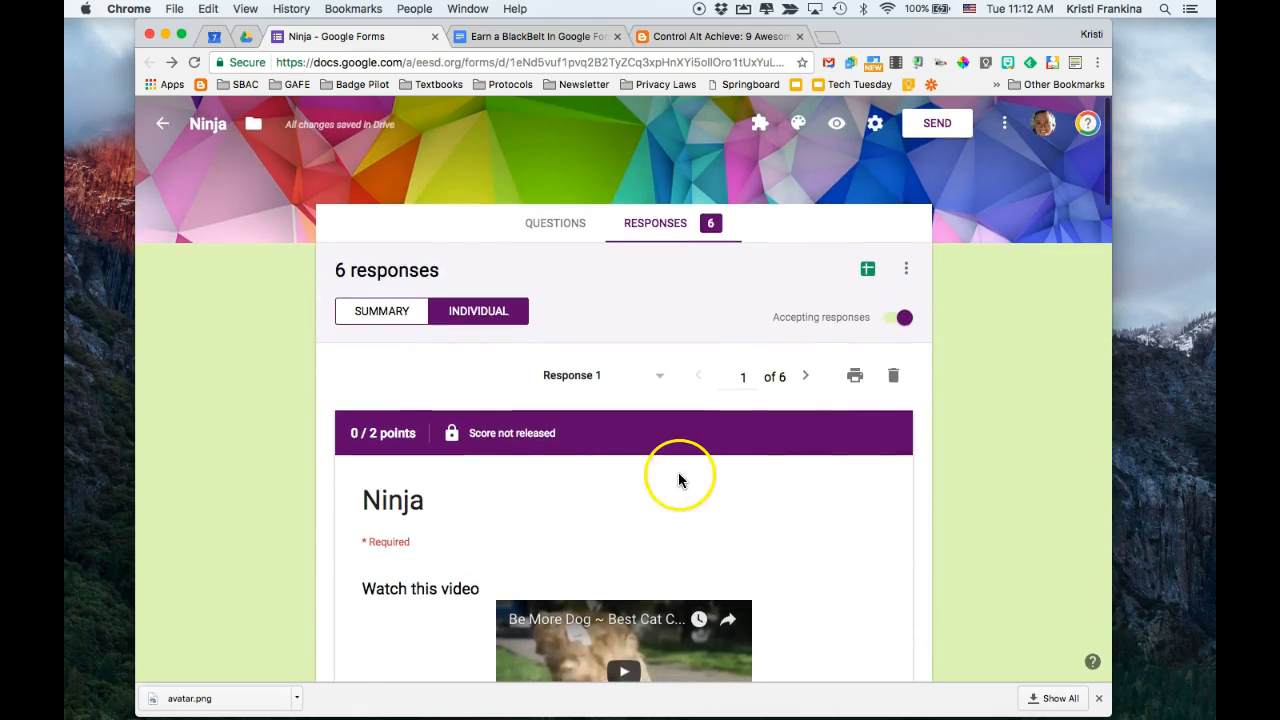
{"action": "left_click", "coordinate": [807, 379]}
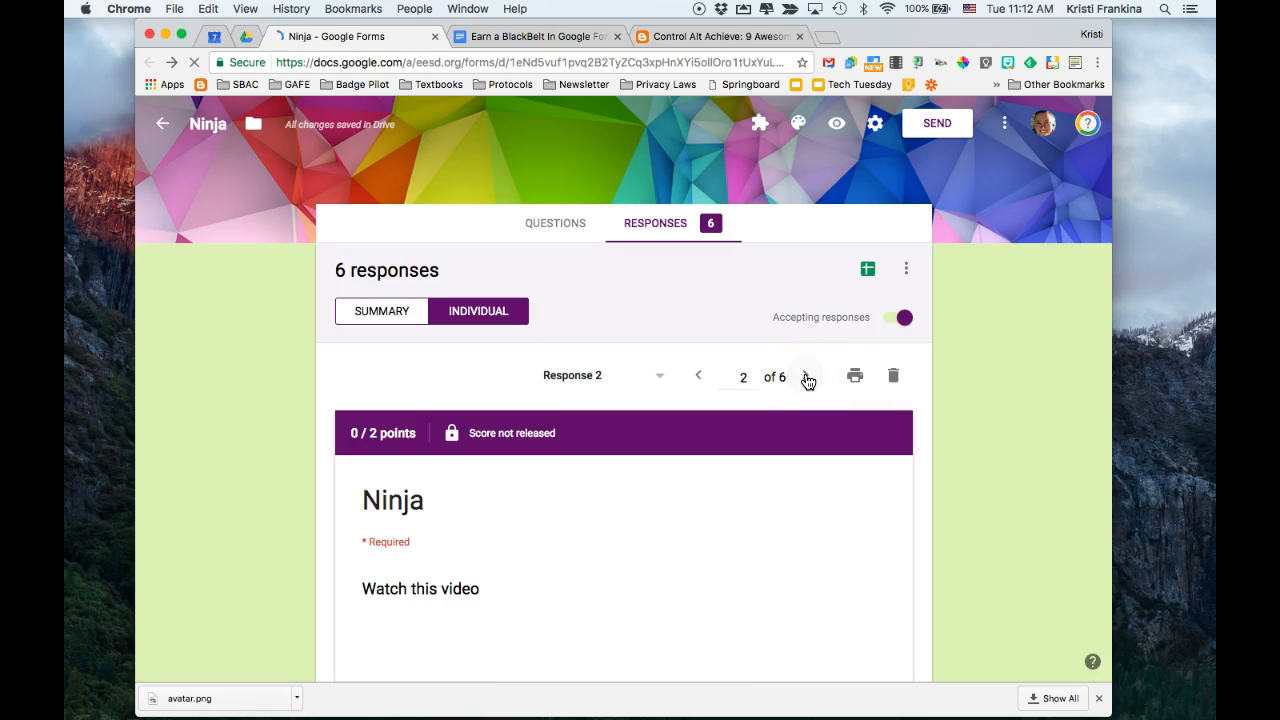
{"action": "scroll", "coordinate": [820, 560], "scroll_direction": "down", "scroll_amount": 3}
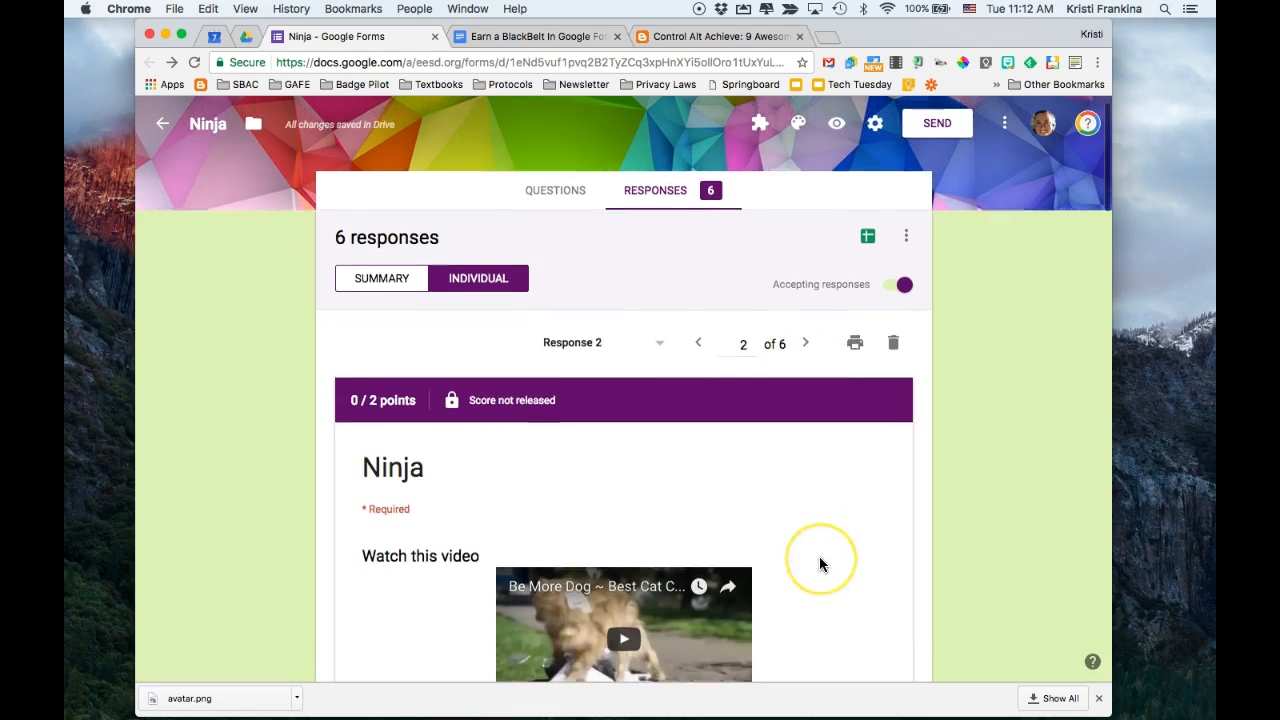
{"action": "scroll", "coordinate": [819, 557], "scroll_direction": "down", "scroll_amount": 3}
{"action": "scroll", "coordinate": [819, 557], "scroll_direction": "up", "scroll_amount": 6}
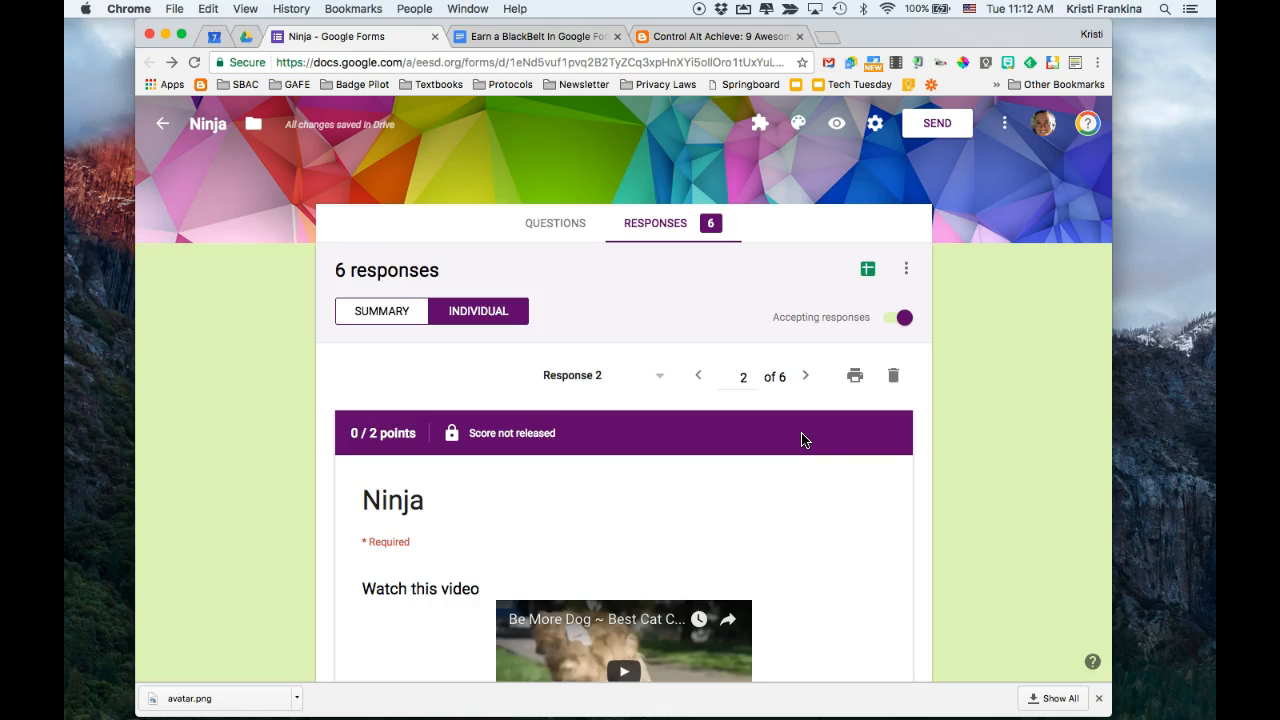
Create a new linked spreadsheet named "Ninja (Responses)" as the destination for the form's responses
{"action": "left_click", "coordinate": [868, 272]}
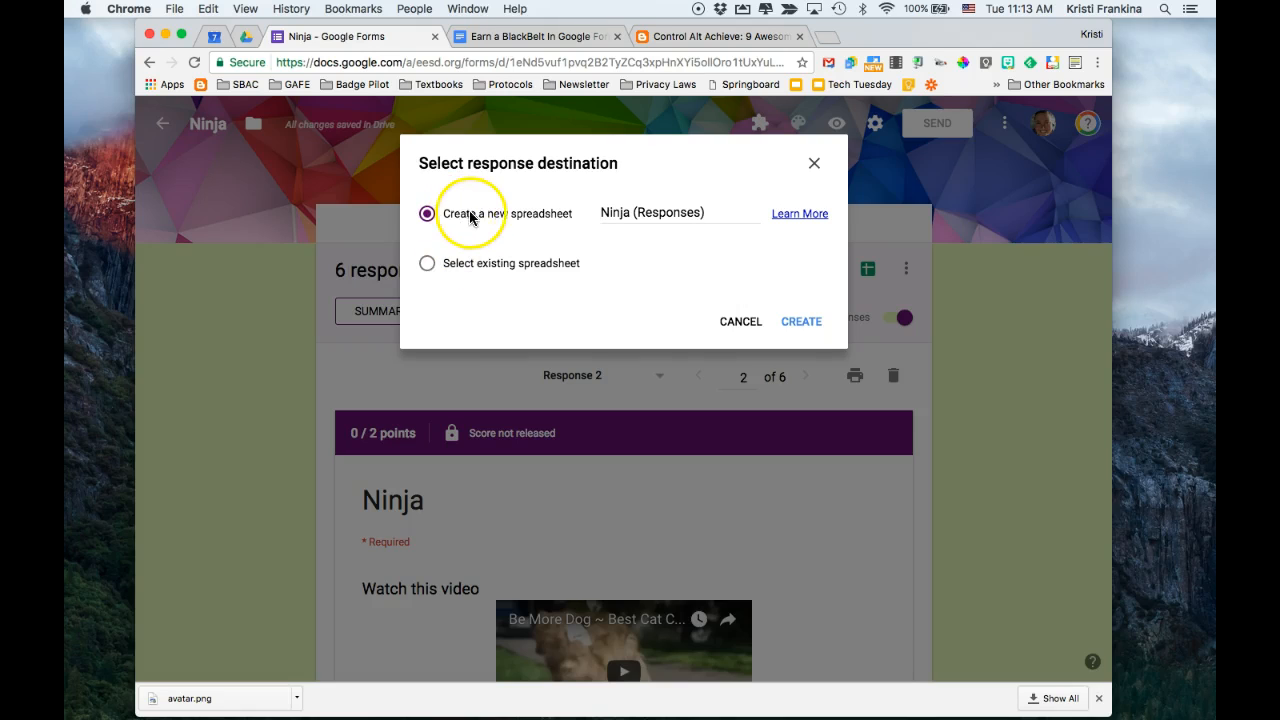
{"action": "left_click", "coordinate": [800, 323]}
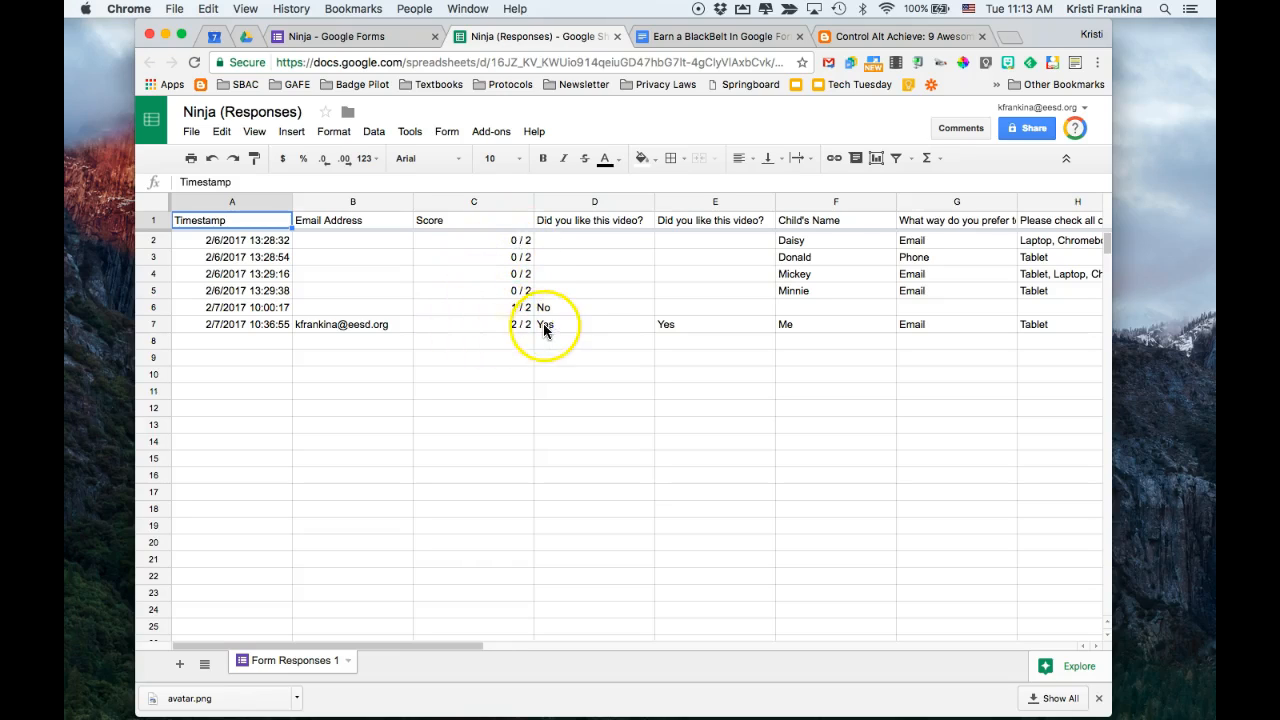
Look across the spreadsheet's response columns, from timestamp and score to the child's name, devices and subject ratings
{"action": "scroll", "coordinate": [556, 324], "scroll_direction": "right", "scroll_amount": 2}
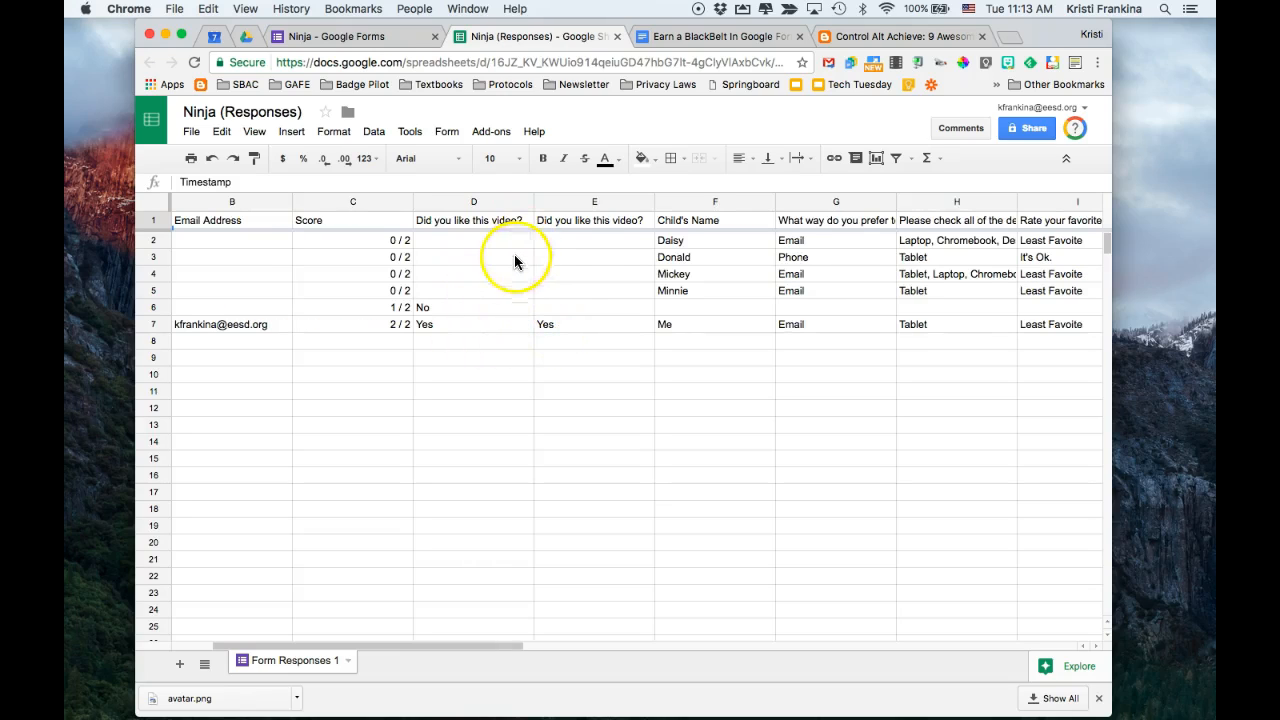
{"action": "scroll", "coordinate": [513, 325], "scroll_direction": "right", "scroll_amount": 6}
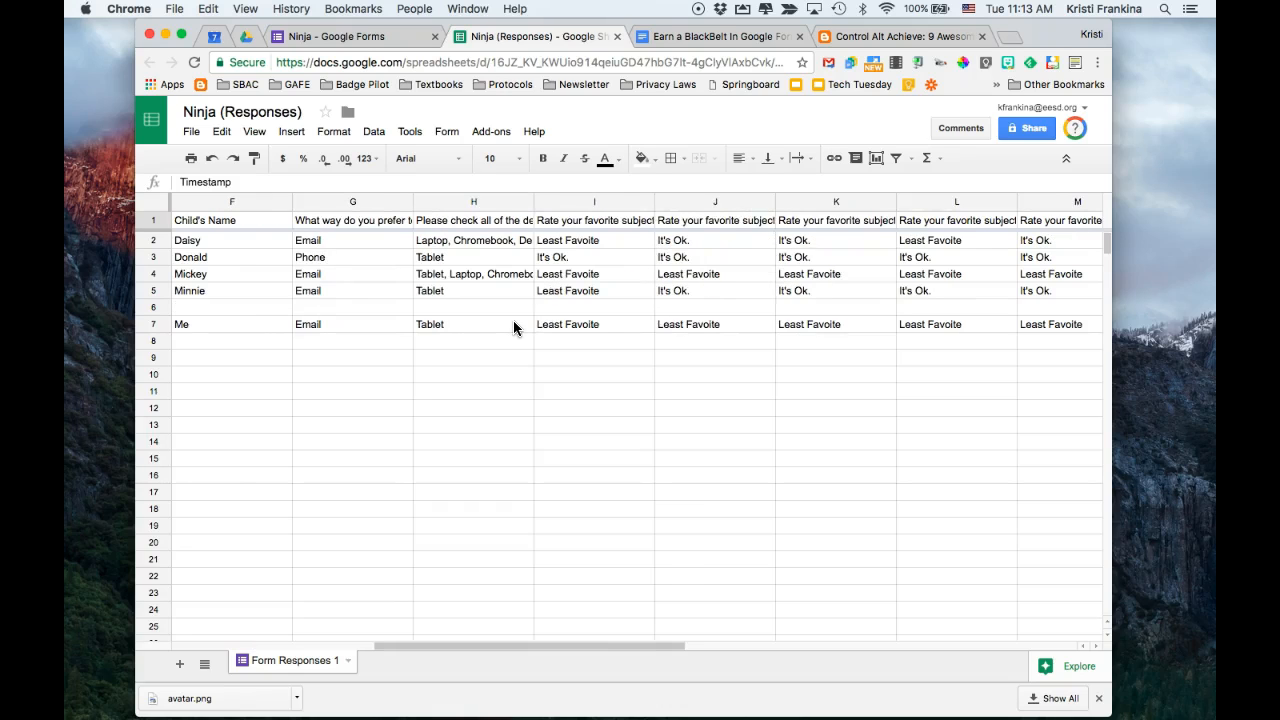
{"action": "scroll", "coordinate": [513, 326], "scroll_direction": "left", "scroll_amount": 7}
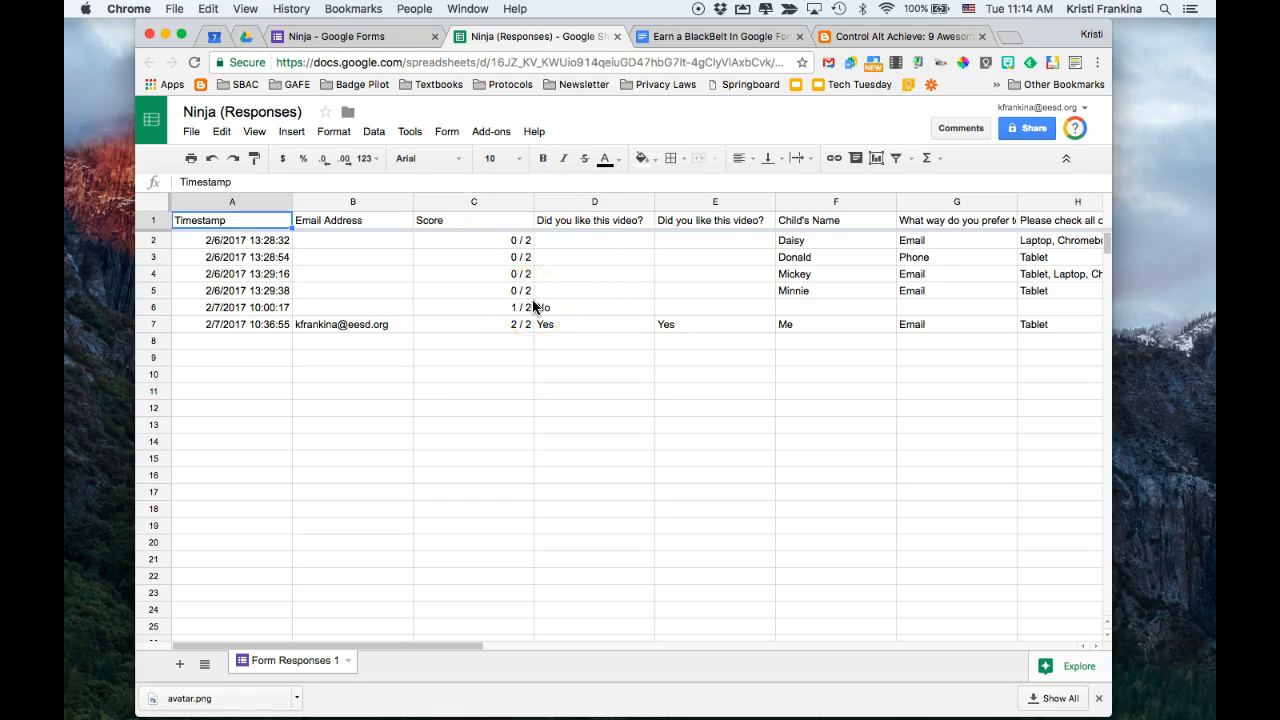
Save a notification rule that emails right away when a user submits a form, and reopen the rule for editing
{"action": "left_click", "coordinate": [410, 133]}
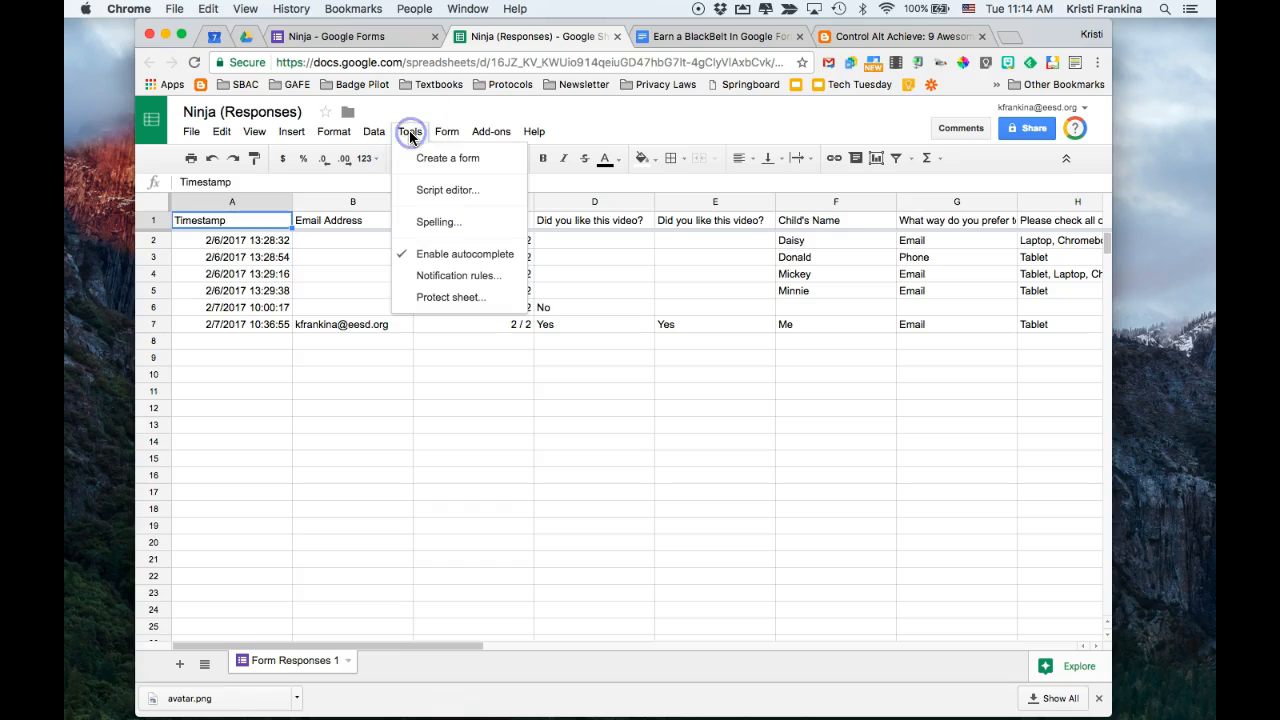
{"action": "left_click", "coordinate": [424, 277]}
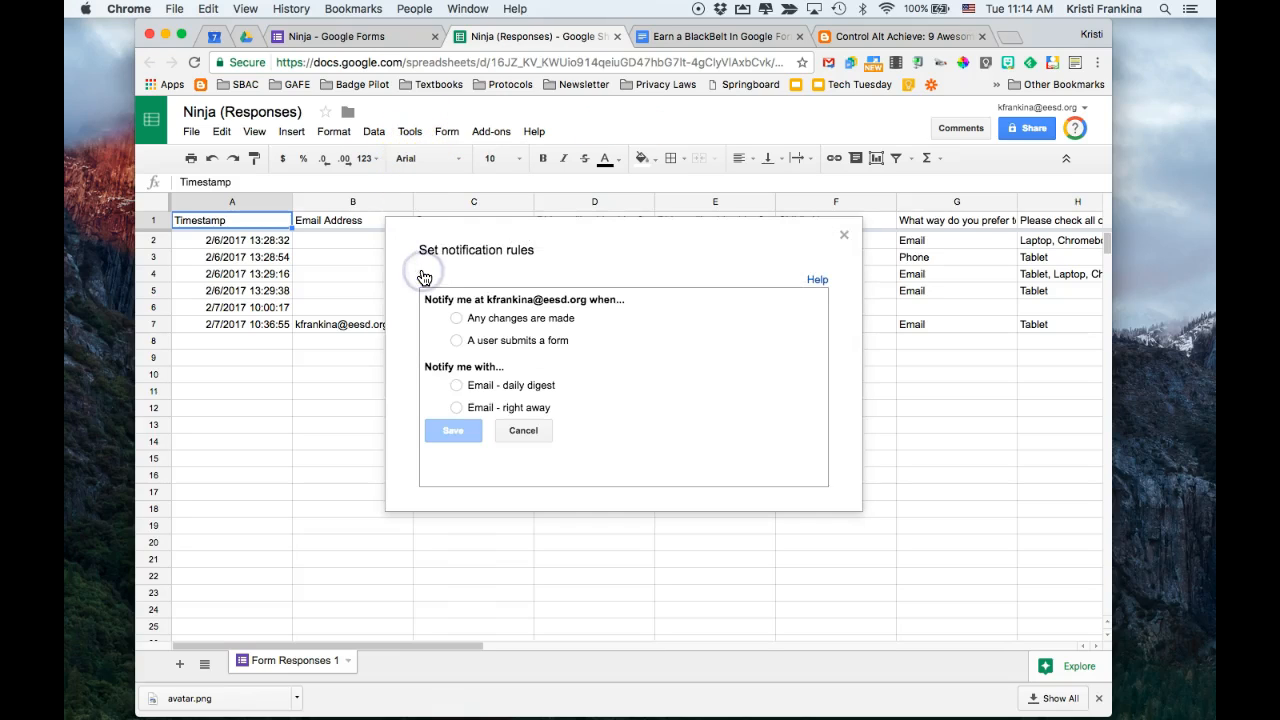
{"action": "left_click", "coordinate": [481, 322]}
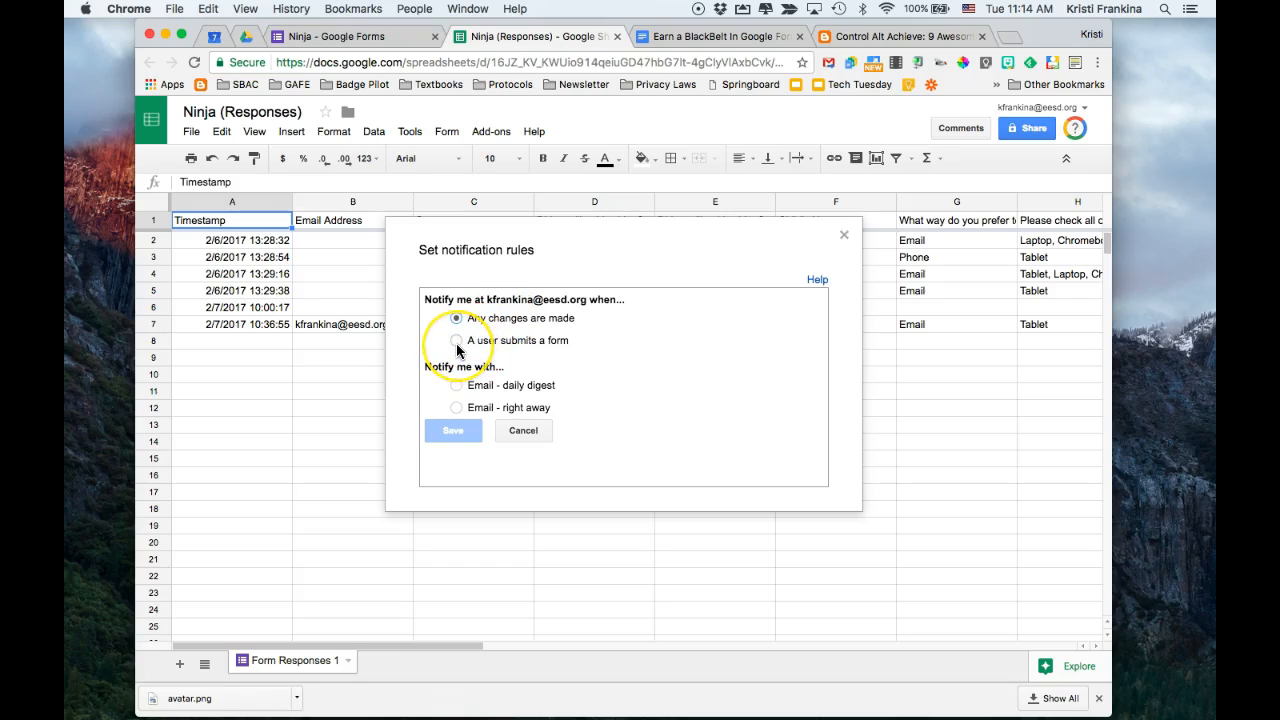
{"action": "left_click", "coordinate": [456, 342]}
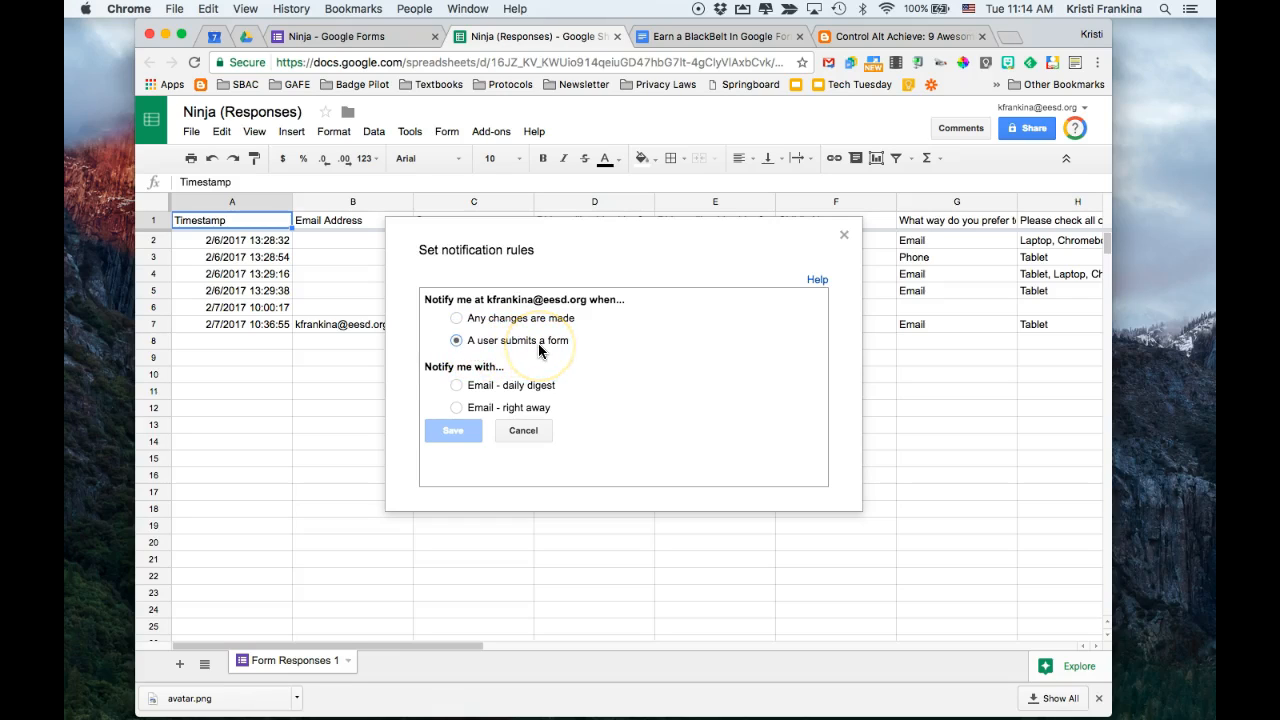
{"action": "left_click", "coordinate": [457, 386]}
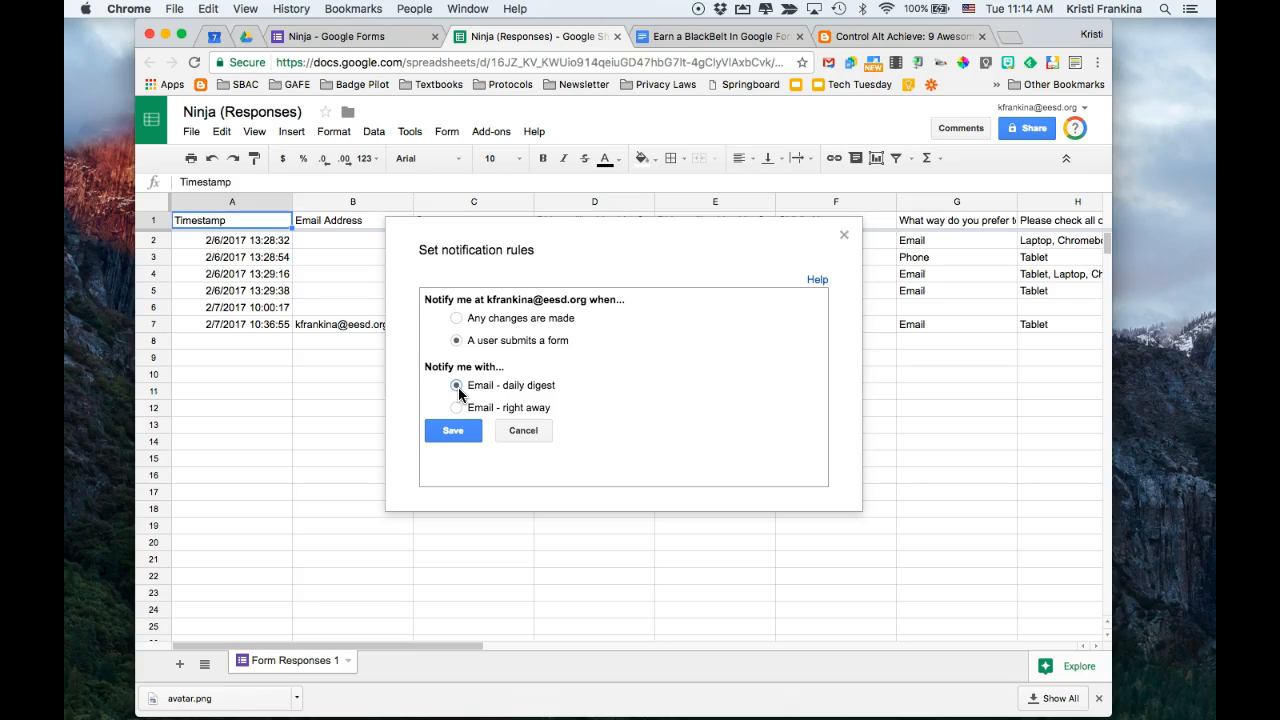
{"action": "left_click", "coordinate": [457, 409]}
{"action": "left_click", "coordinate": [455, 432]}
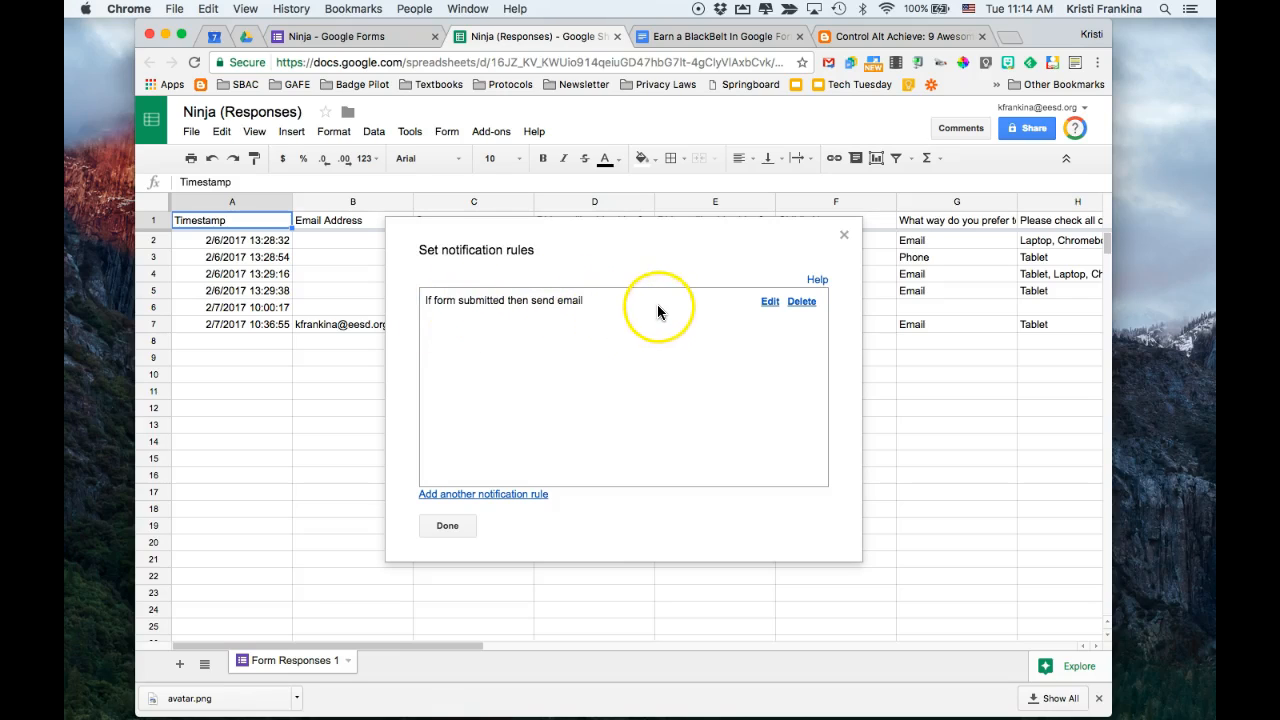
{"action": "left_click", "coordinate": [771, 303]}
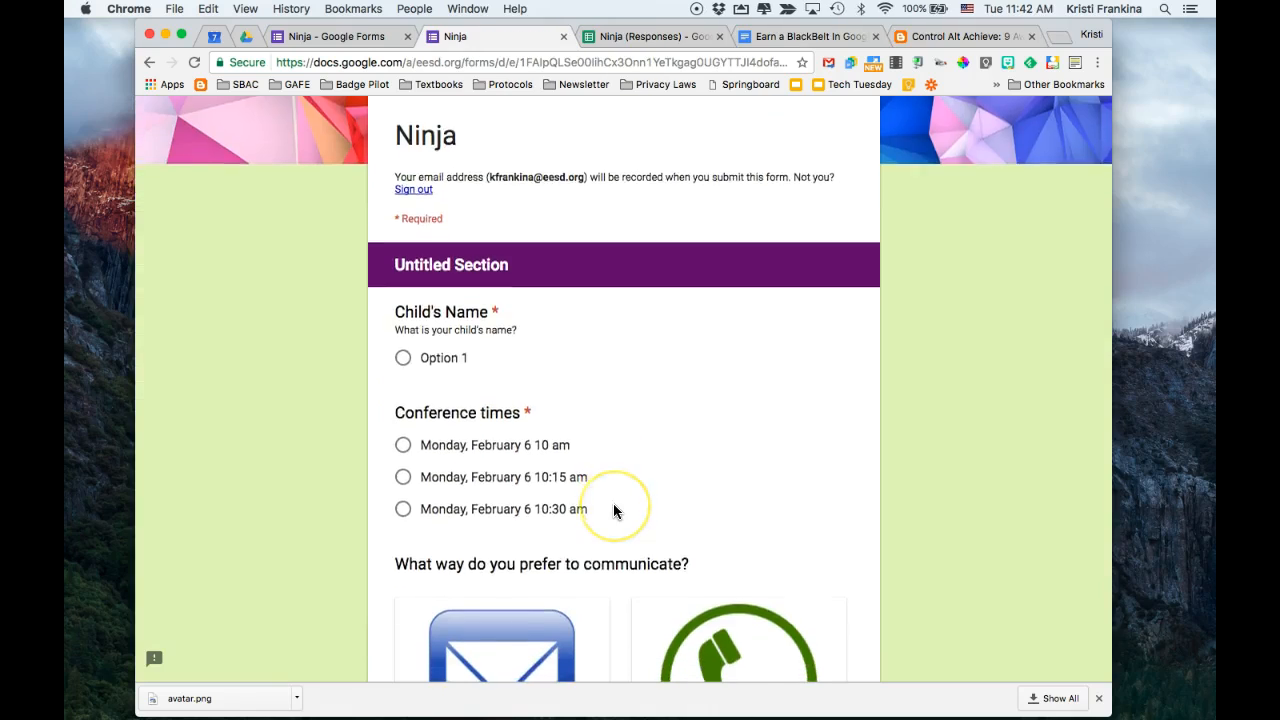
Search the form's add-ons catalogue for "email"
{"action": "scroll", "coordinate": [613, 505], "scroll_direction": "down", "scroll_amount": 1}
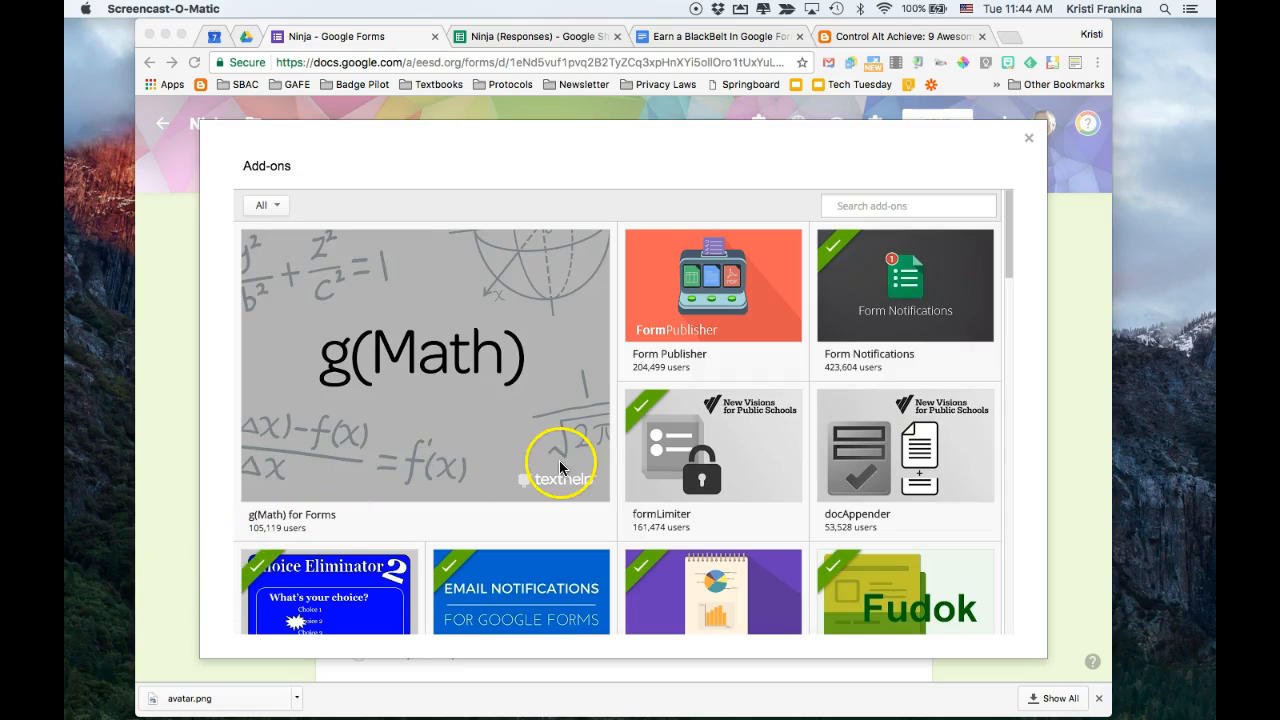
{"action": "left_click", "coordinate": [869, 208]}
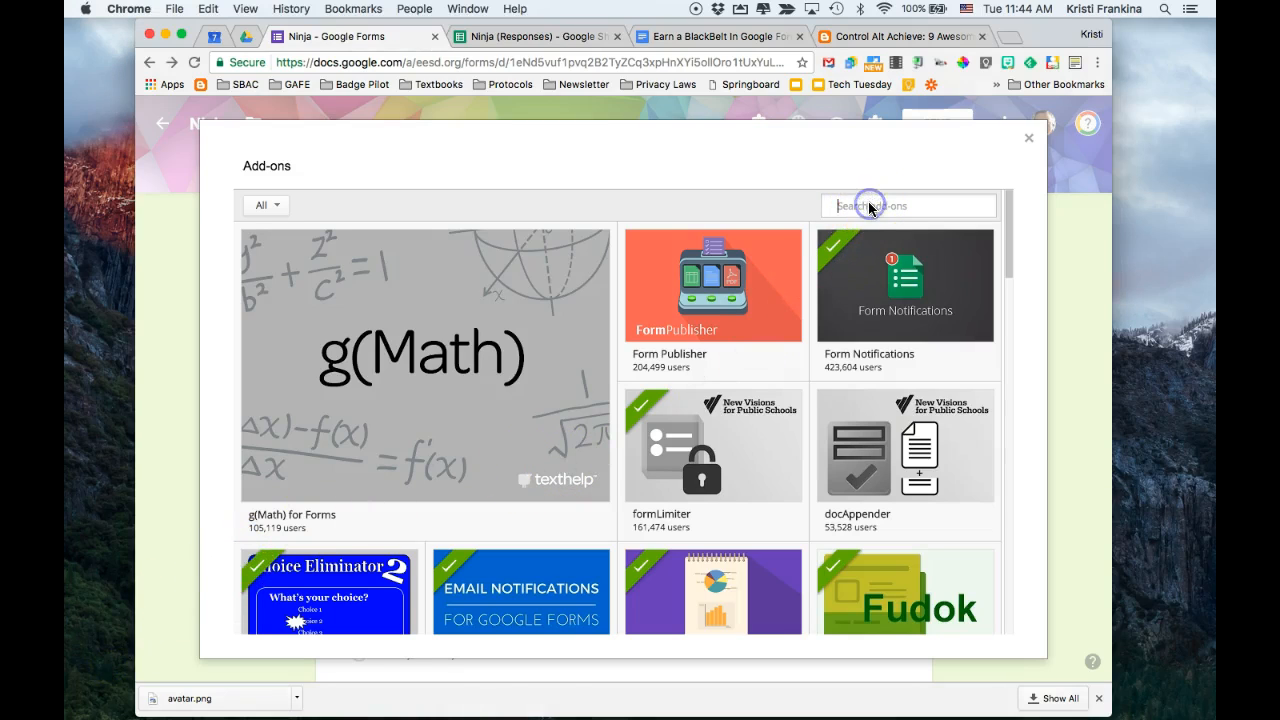
{"action": "type", "text": "email"}
{"action": "key", "text": "Return"}
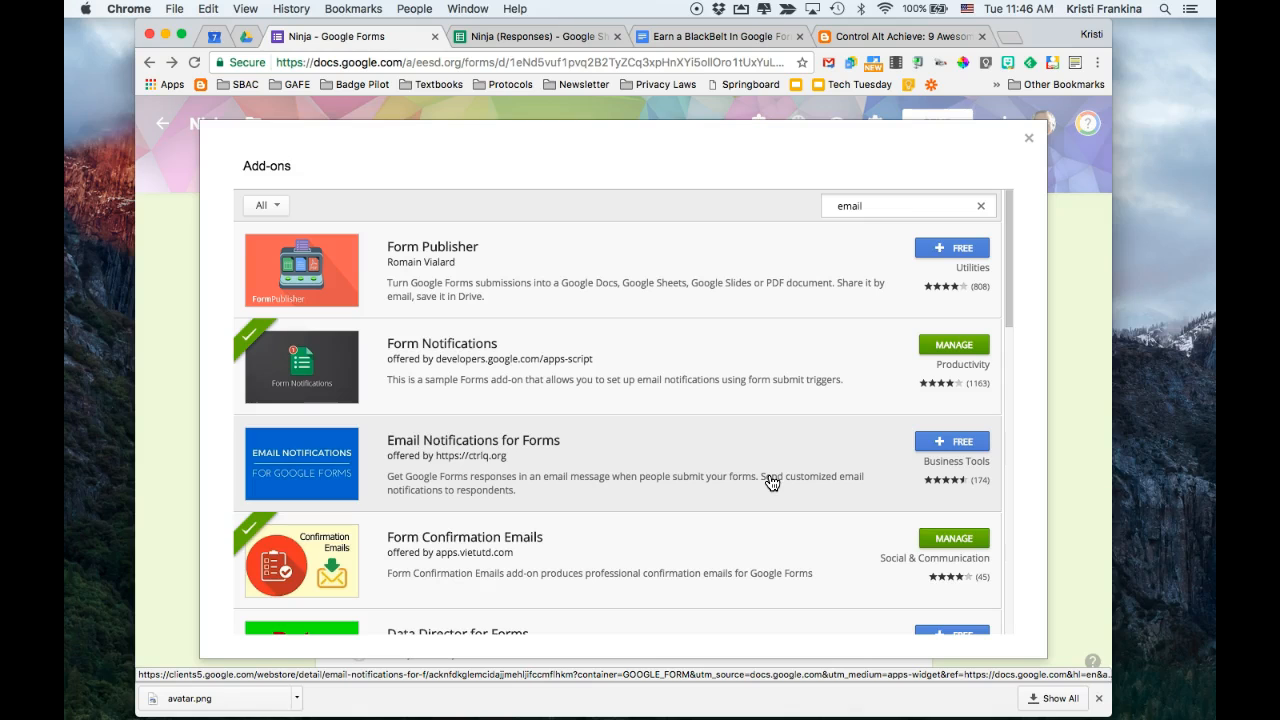
Install the free Email Notifications for Forms add-on, review its requested permissions and allow them
{"action": "left_click", "coordinate": [956, 442]}
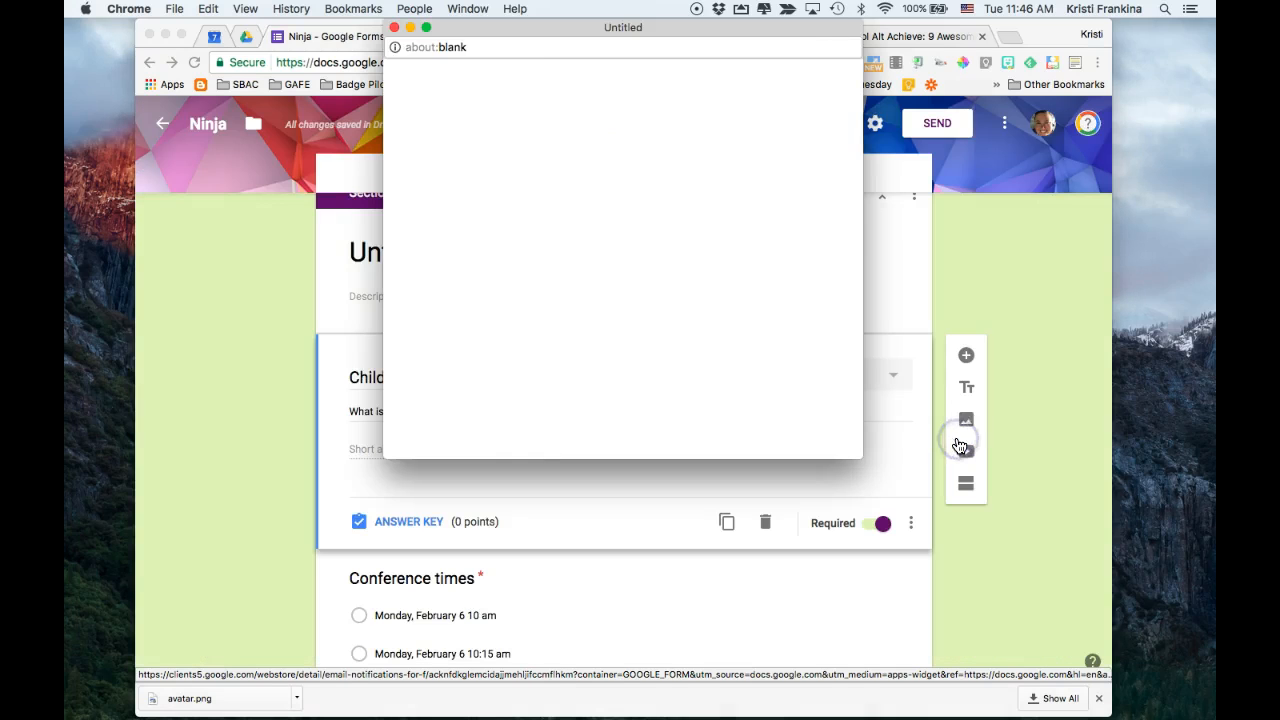
{"action": "left_click", "coordinate": [629, 298]}
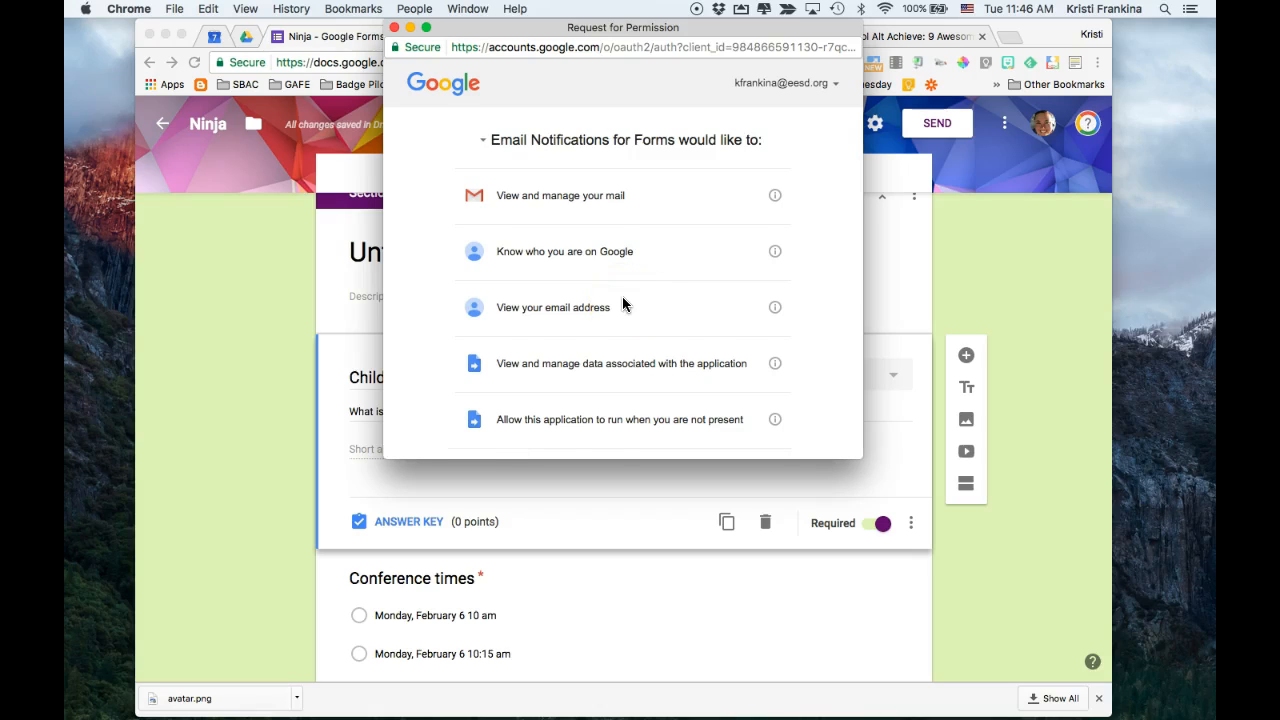
{"action": "scroll", "coordinate": [622, 304], "scroll_direction": "down", "scroll_amount": 2}
{"action": "scroll", "coordinate": [622, 298], "scroll_direction": "down", "scroll_amount": 3}
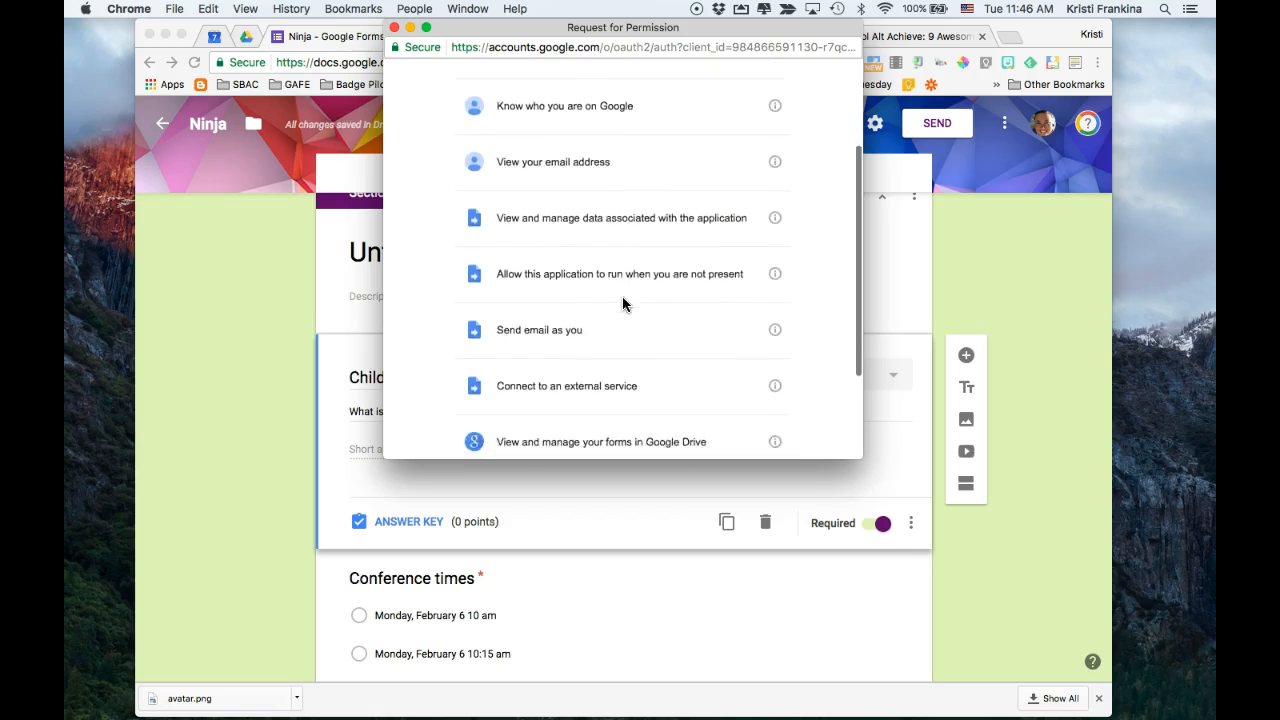
{"action": "scroll", "coordinate": [622, 296], "scroll_direction": "up", "scroll_amount": 3}
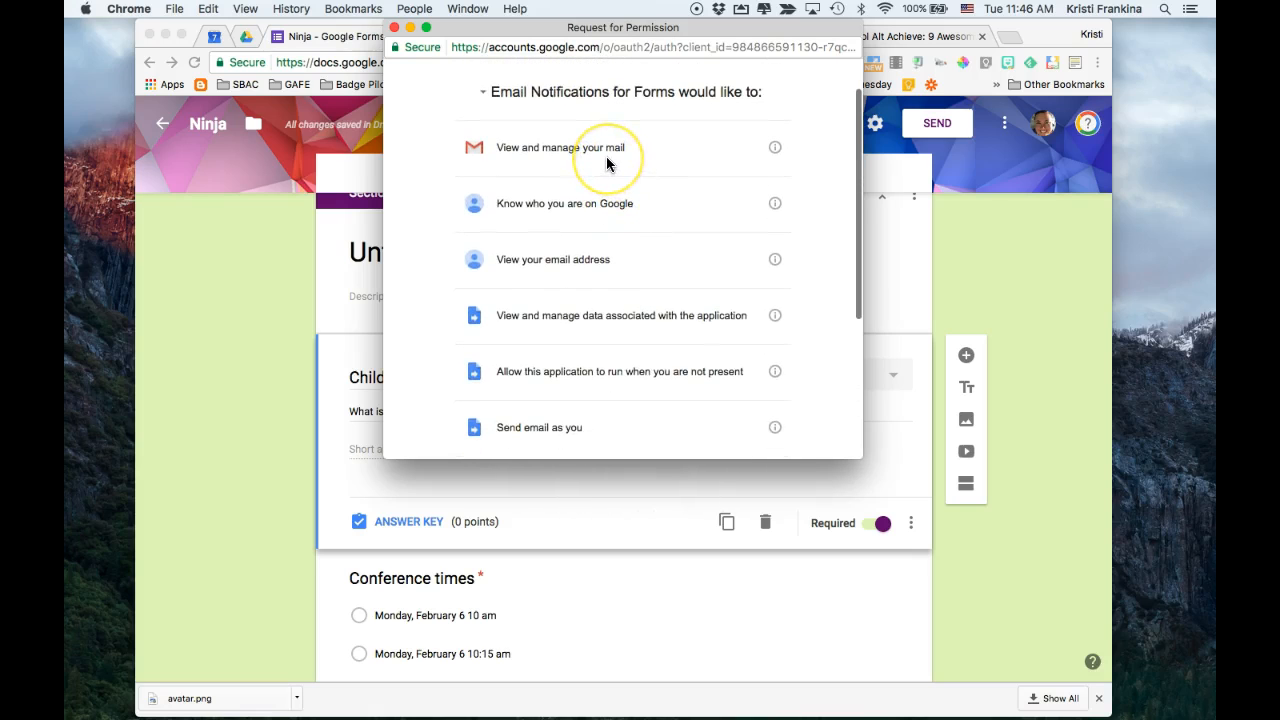
{"action": "scroll", "coordinate": [606, 163], "scroll_direction": "up", "scroll_amount": 2}
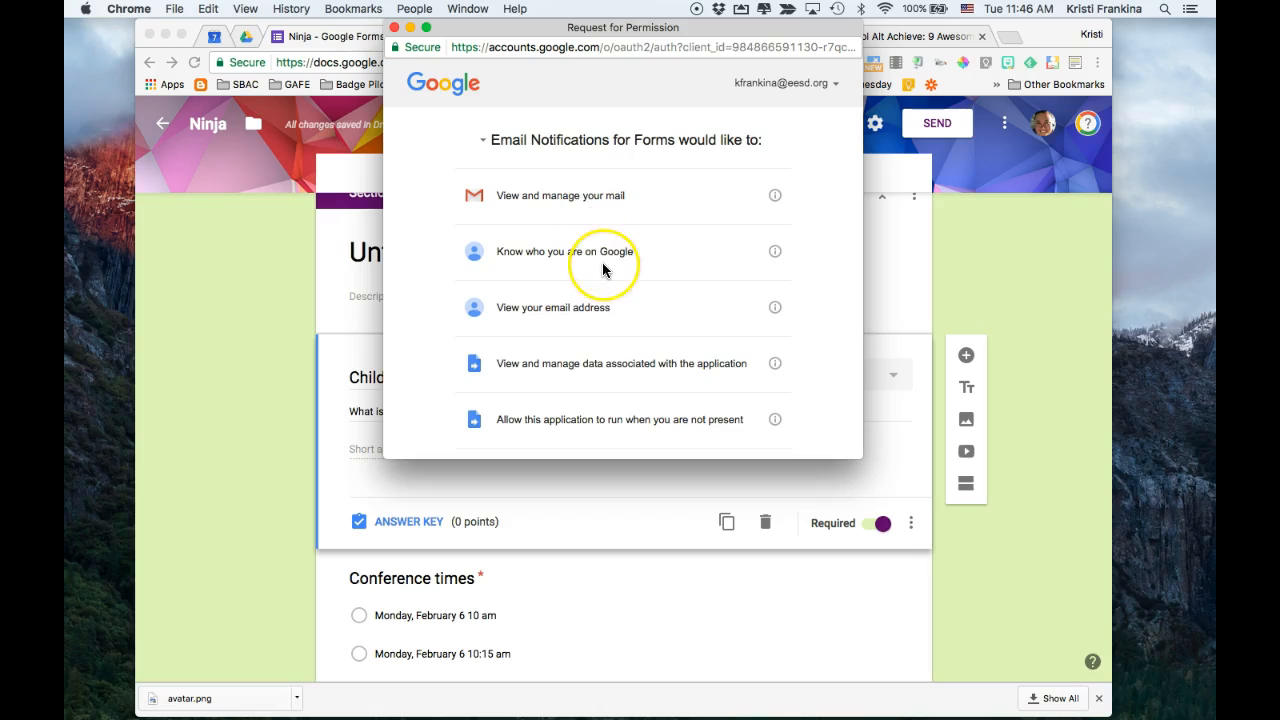
{"action": "scroll", "coordinate": [603, 268], "scroll_direction": "down", "scroll_amount": 2}
{"action": "scroll", "coordinate": [603, 268], "scroll_direction": "down", "scroll_amount": 5}
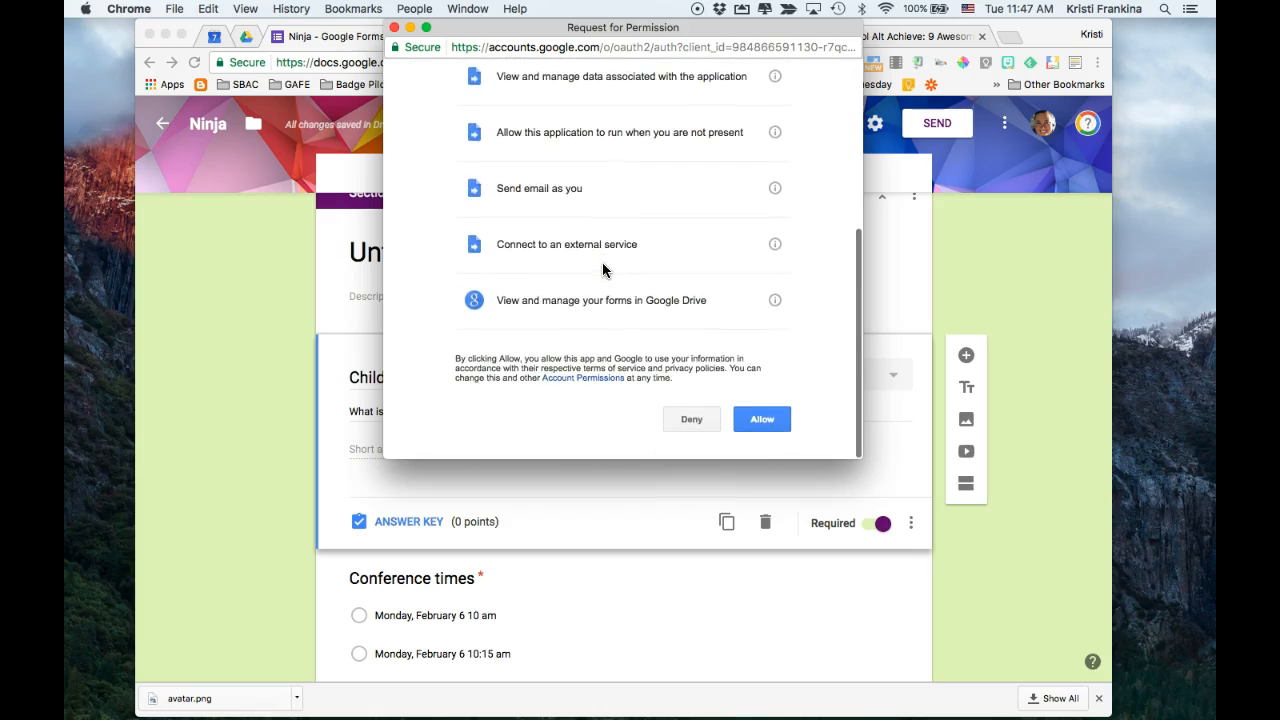
{"action": "left_click", "coordinate": [764, 422]}
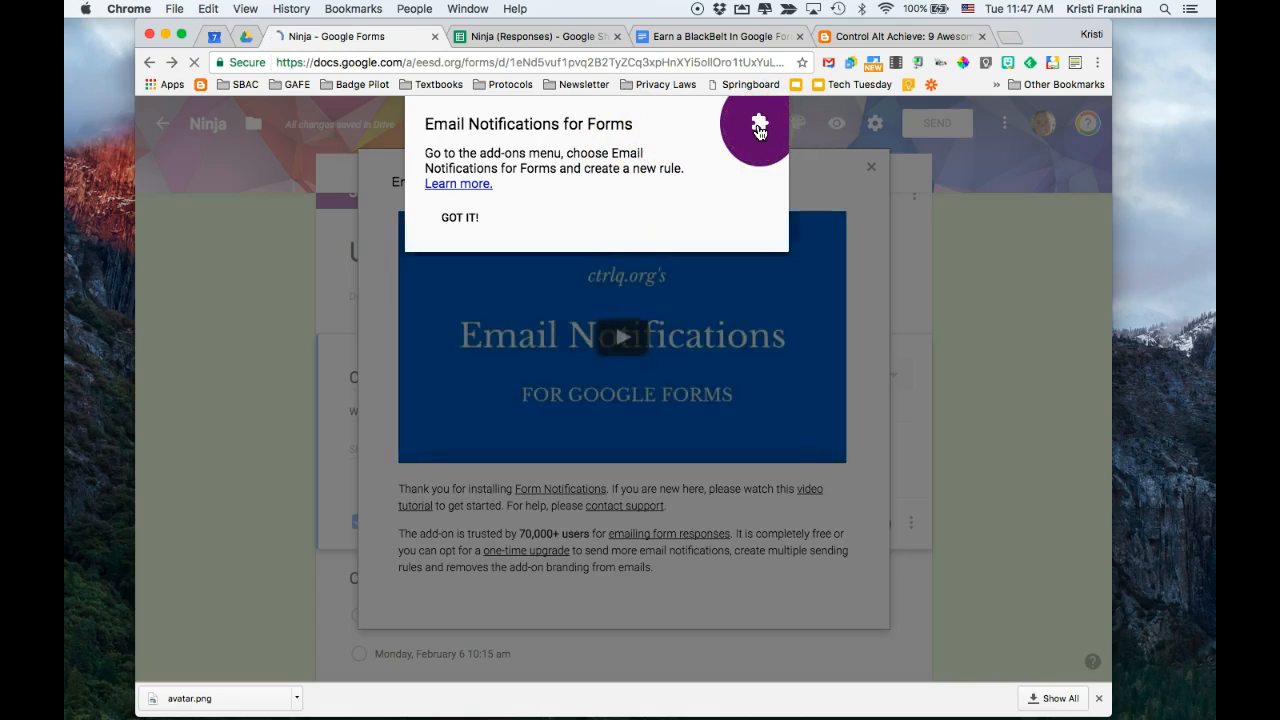
Start creating an email notification with Email Notifications for Forms and close the getting started guide
{"action": "left_click", "coordinate": [760, 131]}
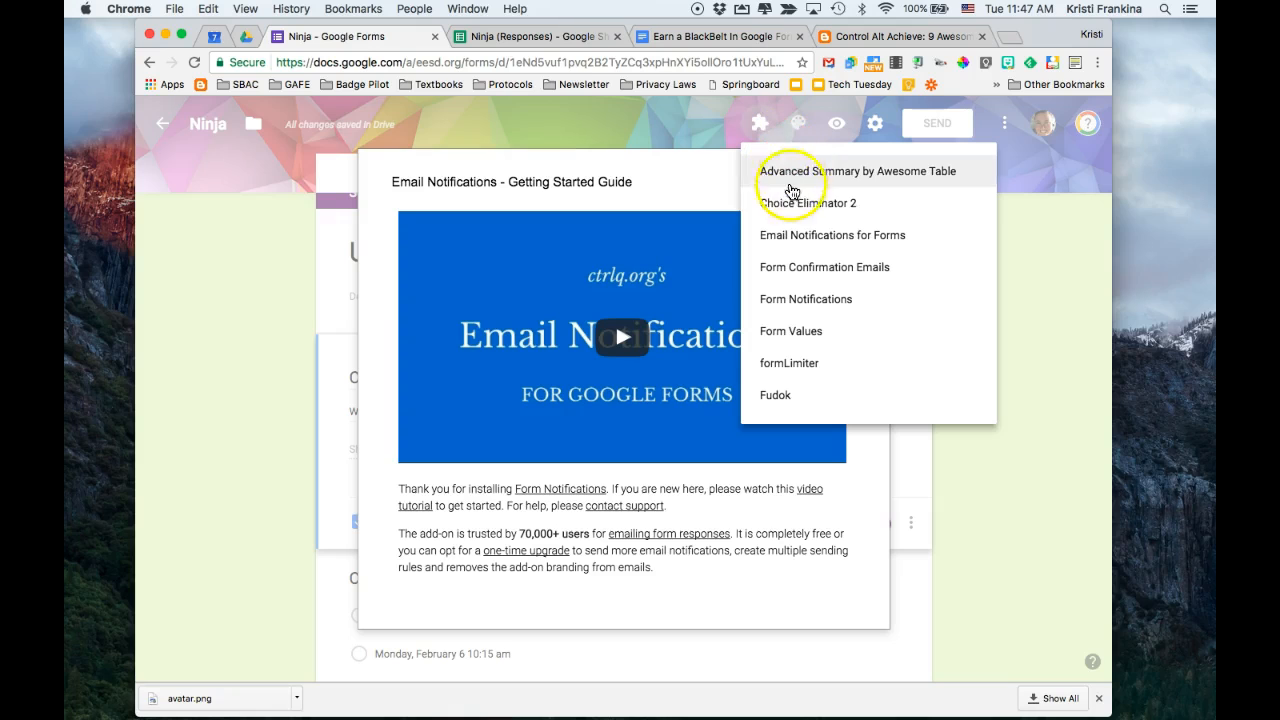
{"action": "left_click", "coordinate": [796, 237]}
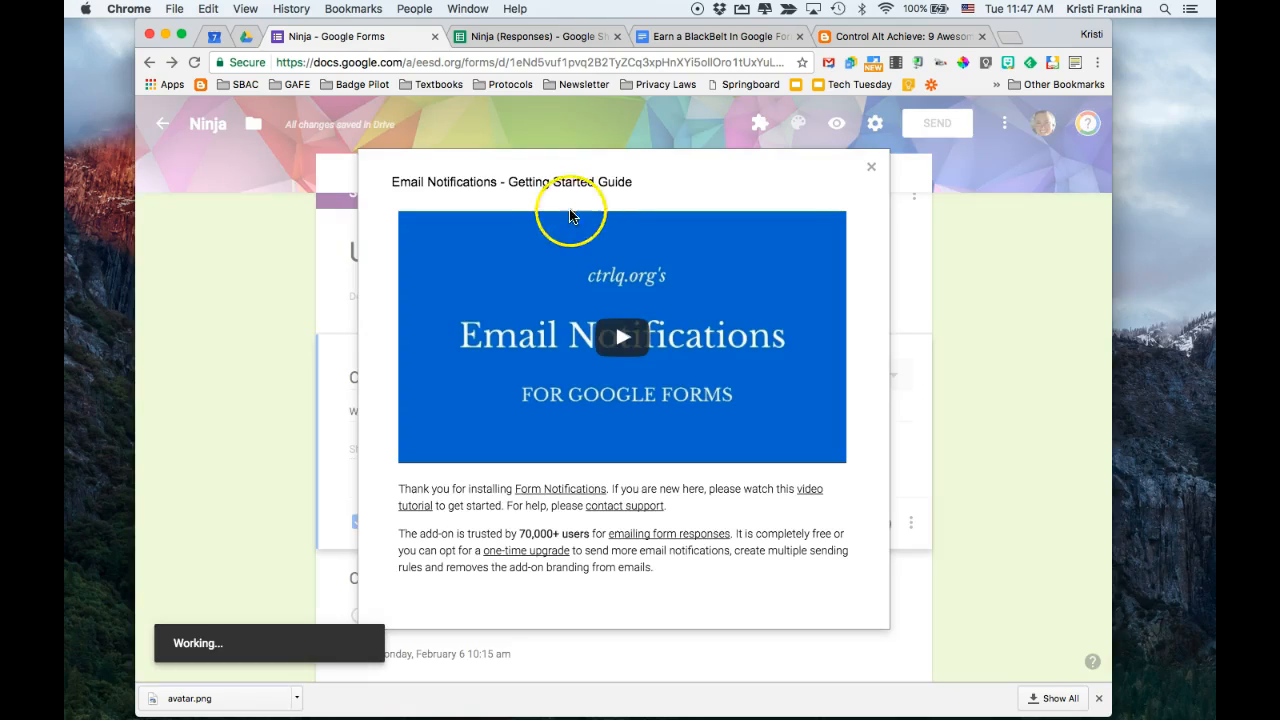
{"action": "left_click", "coordinate": [487, 346]}
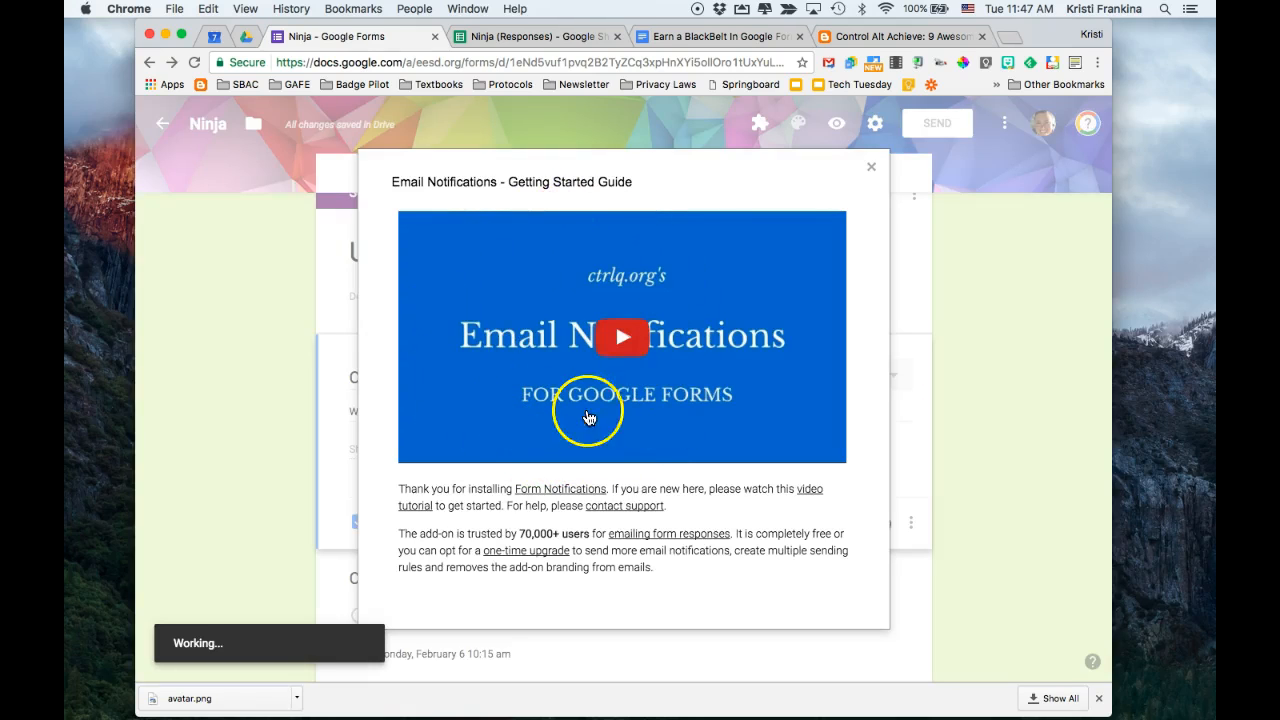
{"action": "left_click", "coordinate": [871, 168]}
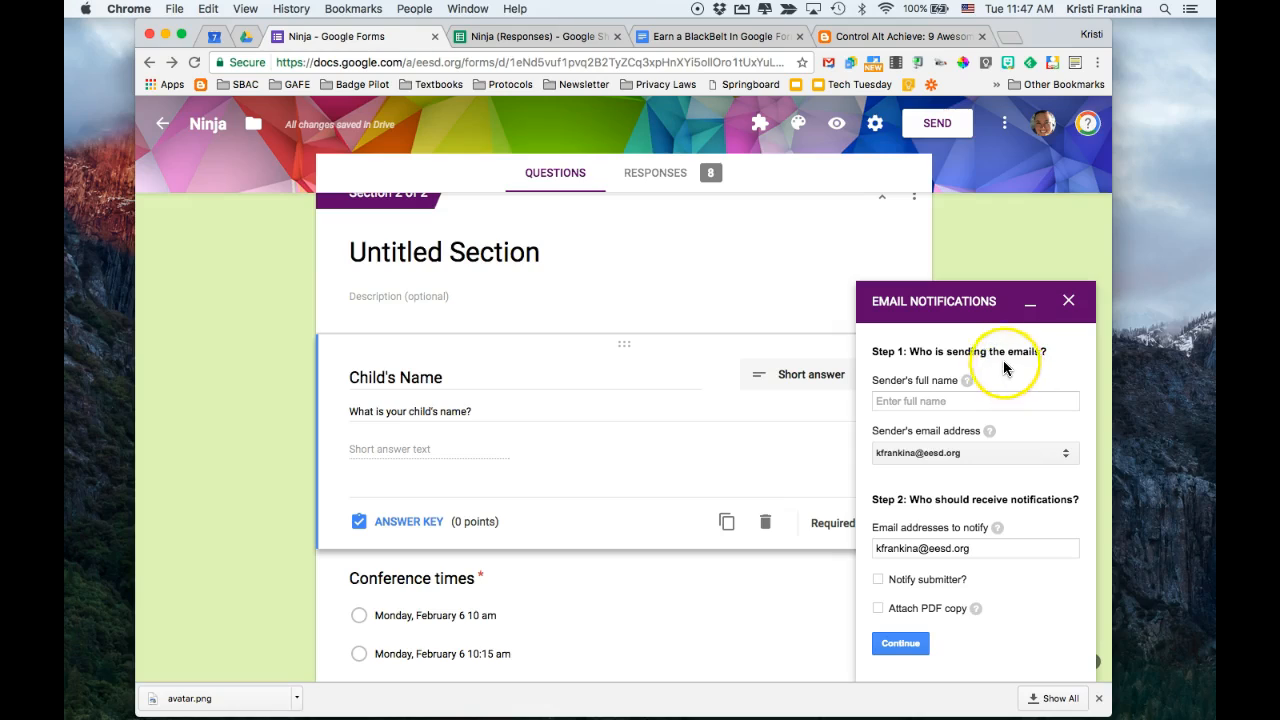
Enter the sender's full name with title and surname, and keep the offered sender's email address
{"action": "left_click", "coordinate": [981, 402]}
{"action": "type", "text": "Mrs. Frankina"}
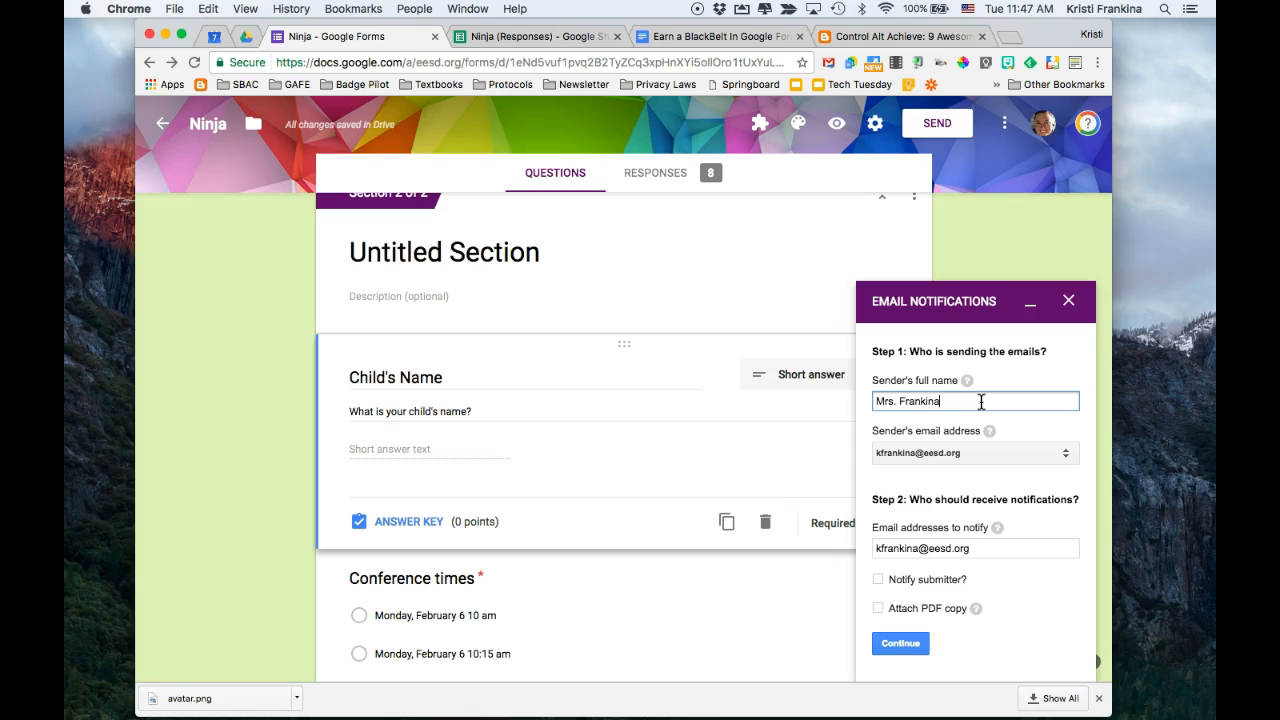
{"action": "left_click", "coordinate": [1014, 455]}
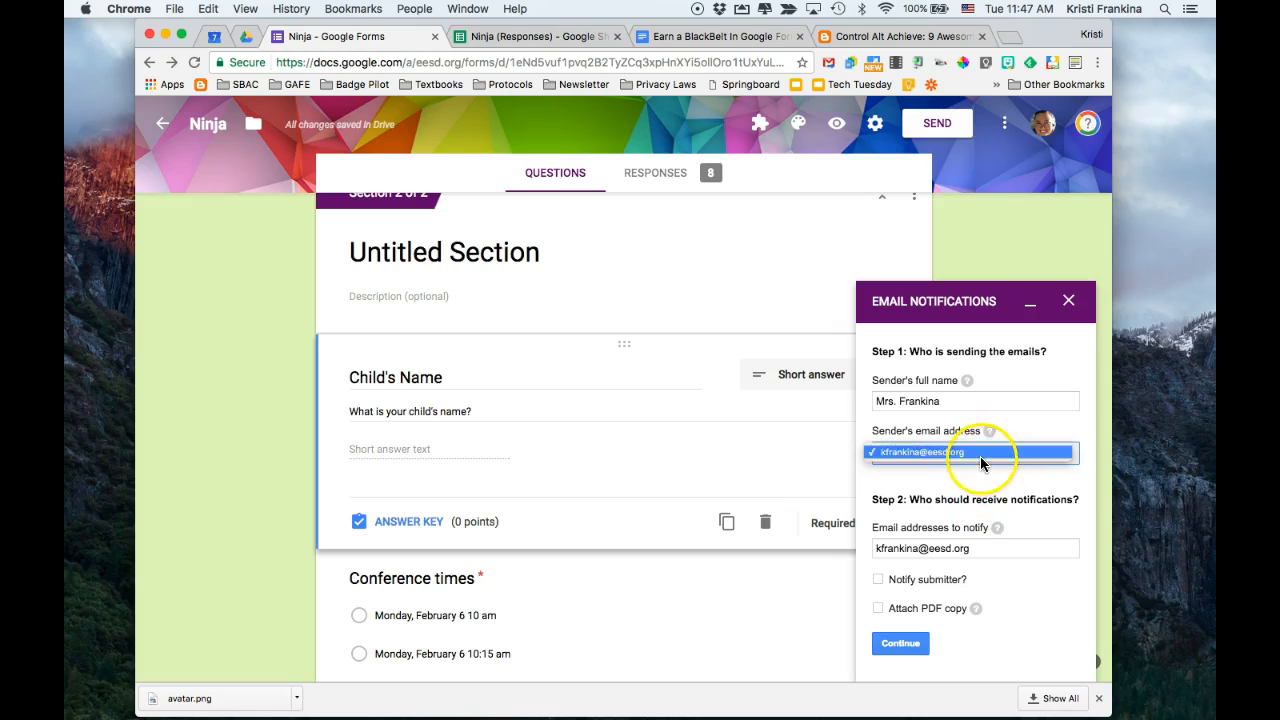
{"action": "left_click", "coordinate": [981, 474]}
{"action": "scroll", "coordinate": [981, 474], "scroll_direction": "down", "scroll_amount": 2}
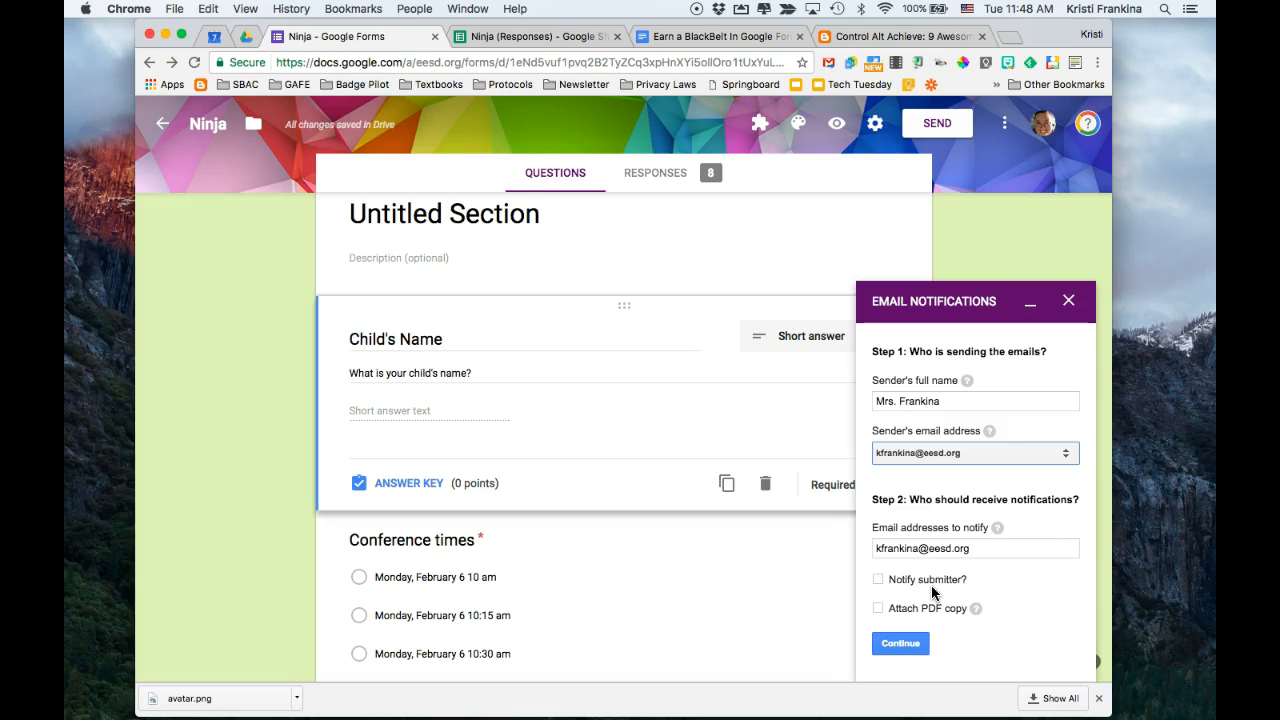
Turn on notifying the submitter and look through the form fields offered as the email field
{"action": "left_click", "coordinate": [882, 580]}
{"action": "left_click", "coordinate": [878, 581]}
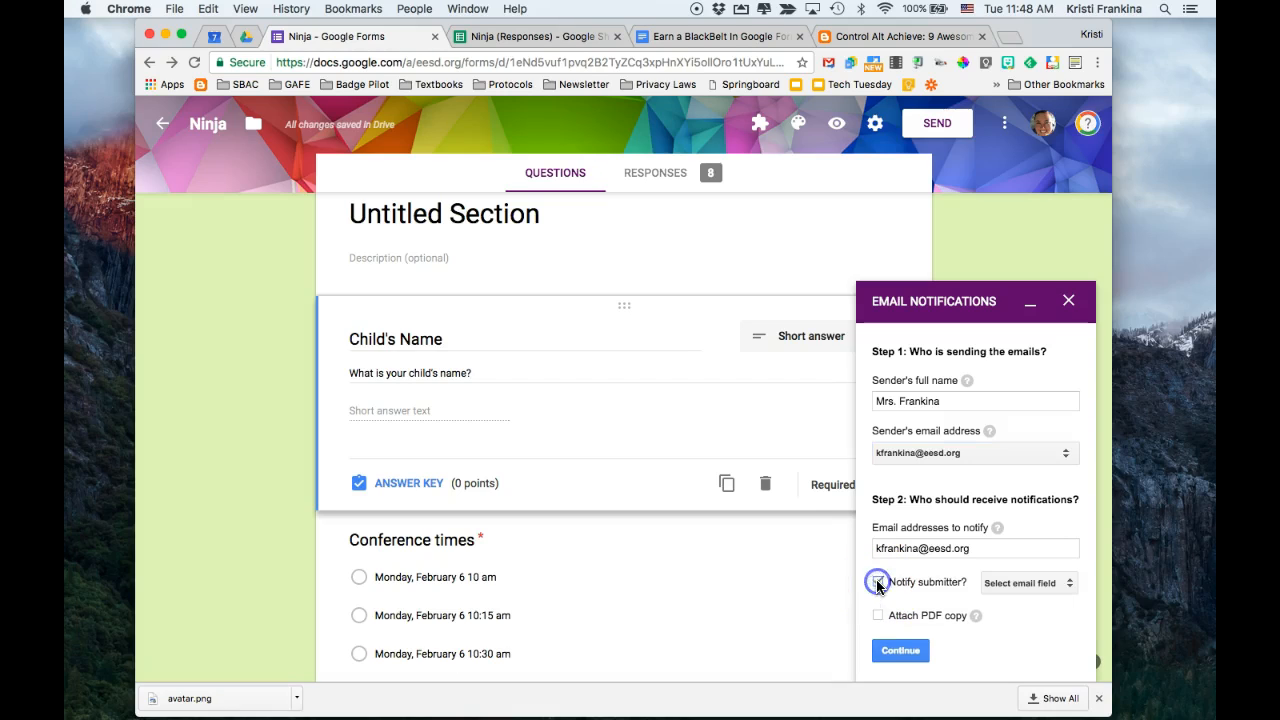
{"action": "left_click", "coordinate": [1032, 586]}
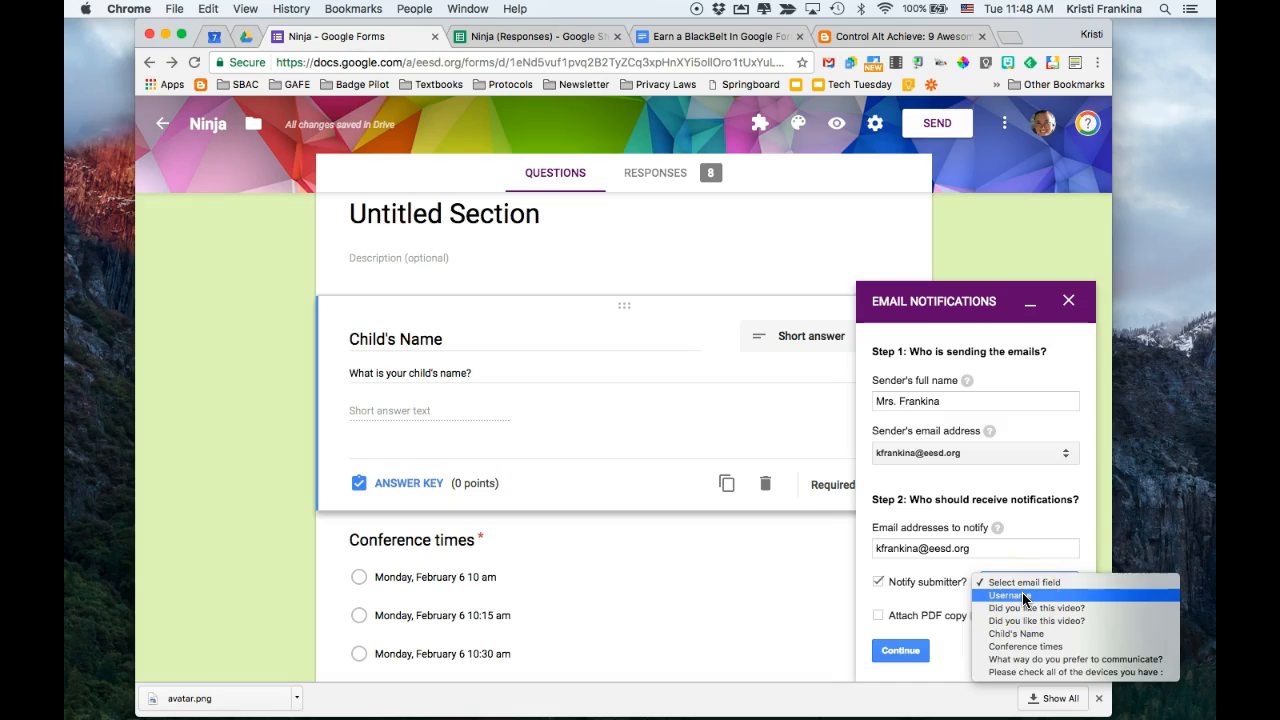
{"action": "left_click", "coordinate": [978, 567]}
Minimize the notification setup and add a short answer question titled "email" below the Child's Name question
{"action": "left_click", "coordinate": [1032, 300]}
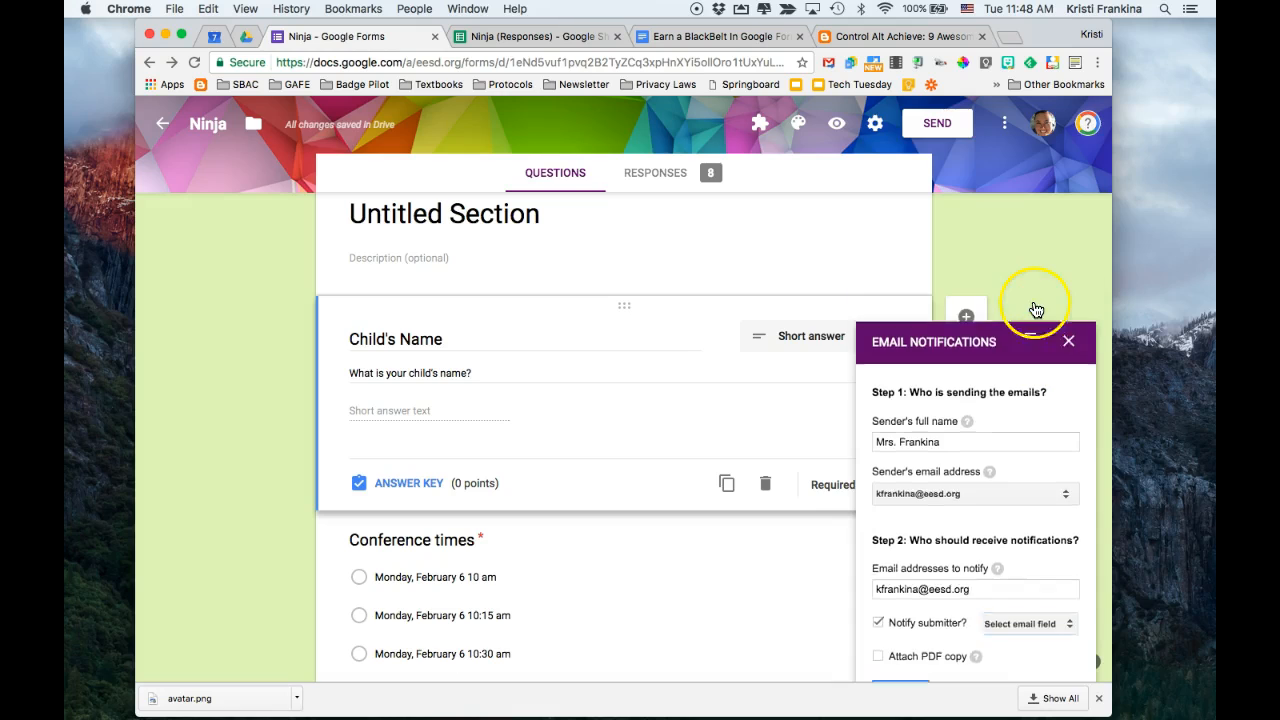
{"action": "left_click", "coordinate": [967, 318]}
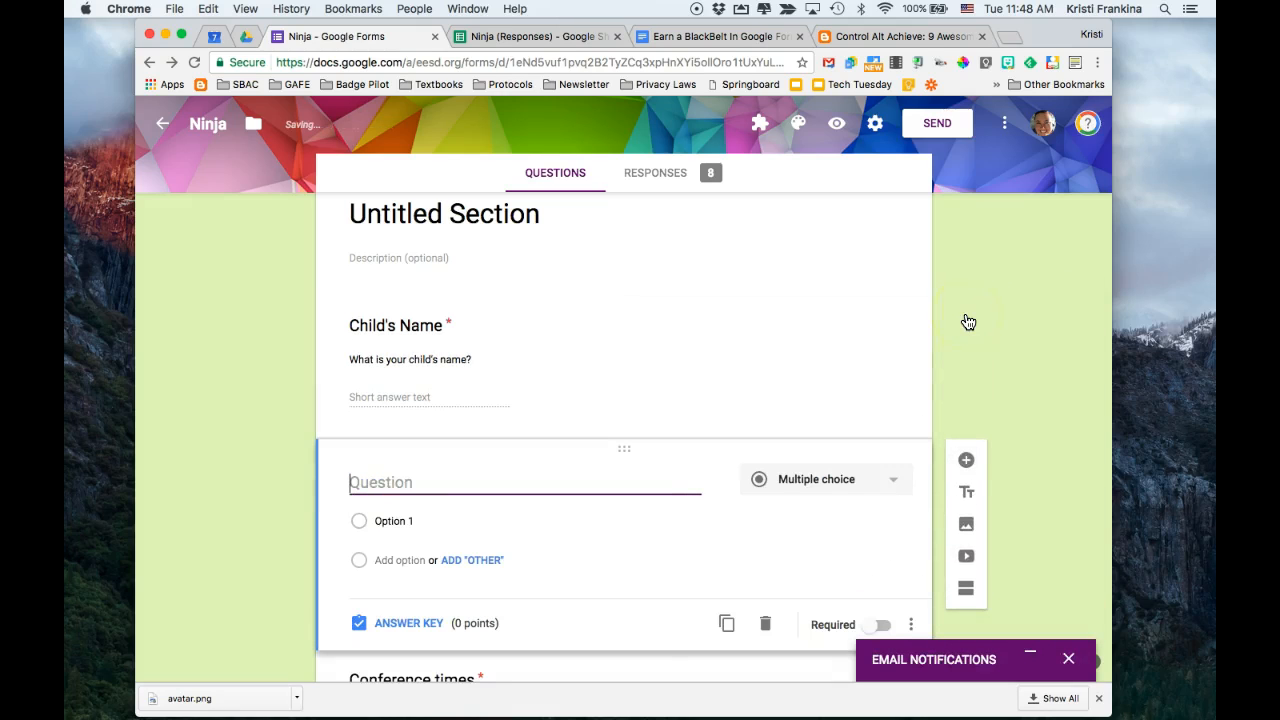
{"action": "type", "text": "email"}
Restore and close the old notification setup, and start a new email notification from the Email Notifications for Forms add-on
{"action": "left_click", "coordinate": [1022, 648]}
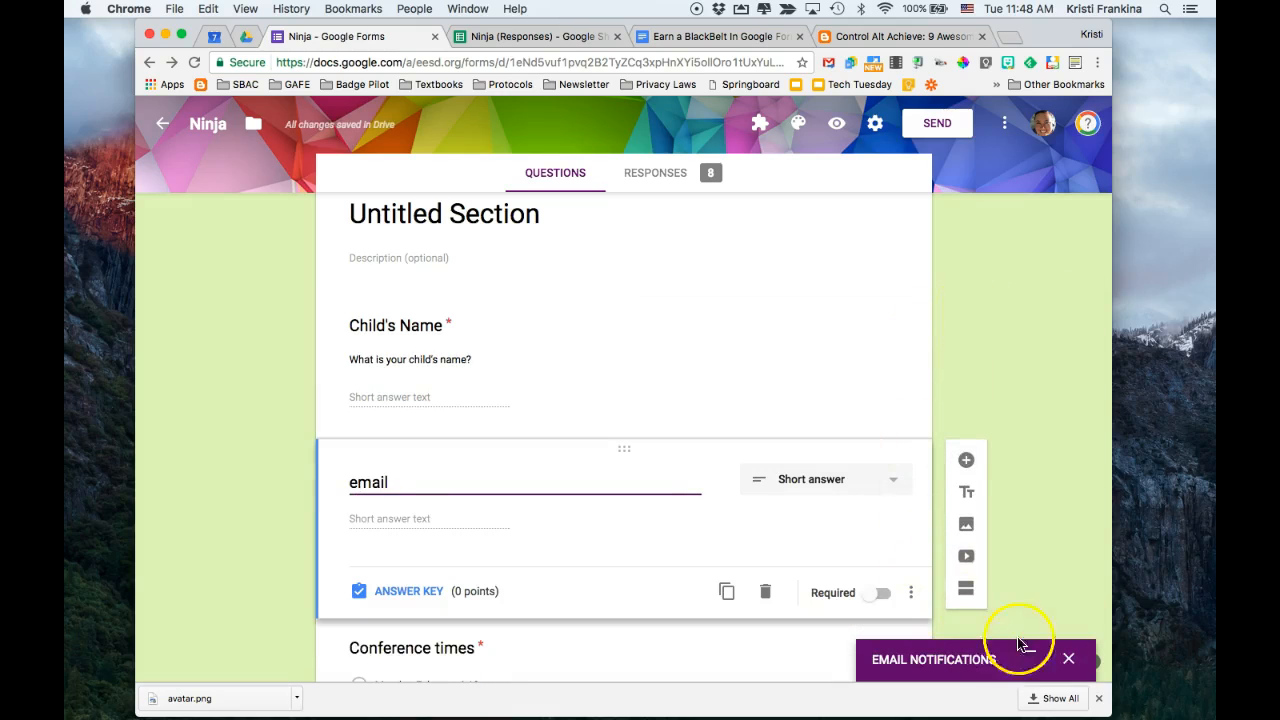
{"action": "left_click", "coordinate": [1014, 583]}
{"action": "left_click", "coordinate": [1002, 522]}
{"action": "left_click", "coordinate": [1068, 301]}
{"action": "left_click", "coordinate": [761, 124]}
{"action": "left_click", "coordinate": [782, 236]}
{"action": "left_click", "coordinate": [575, 203]}
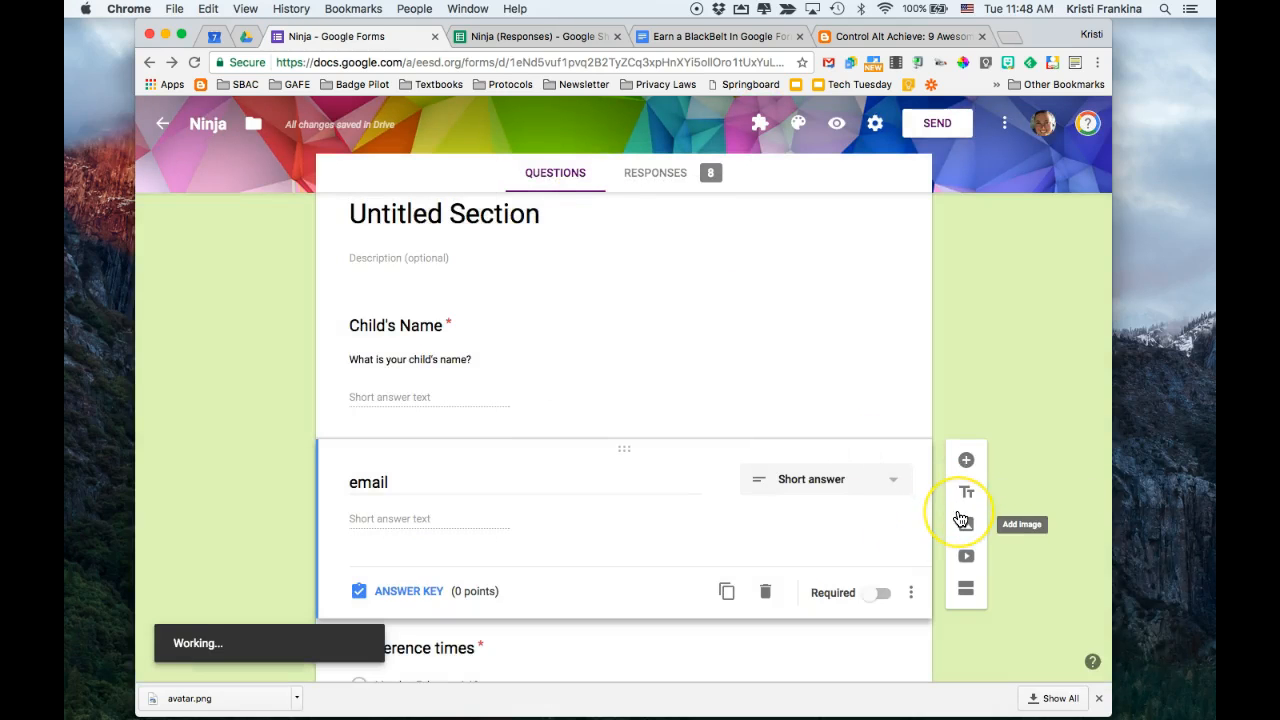
Enter the sender's title and surname, and turn on notifying the submitter with "email" as the email field
{"action": "left_click", "coordinate": [940, 401]}
{"action": "type", "text": "Mrs. Frankina"}
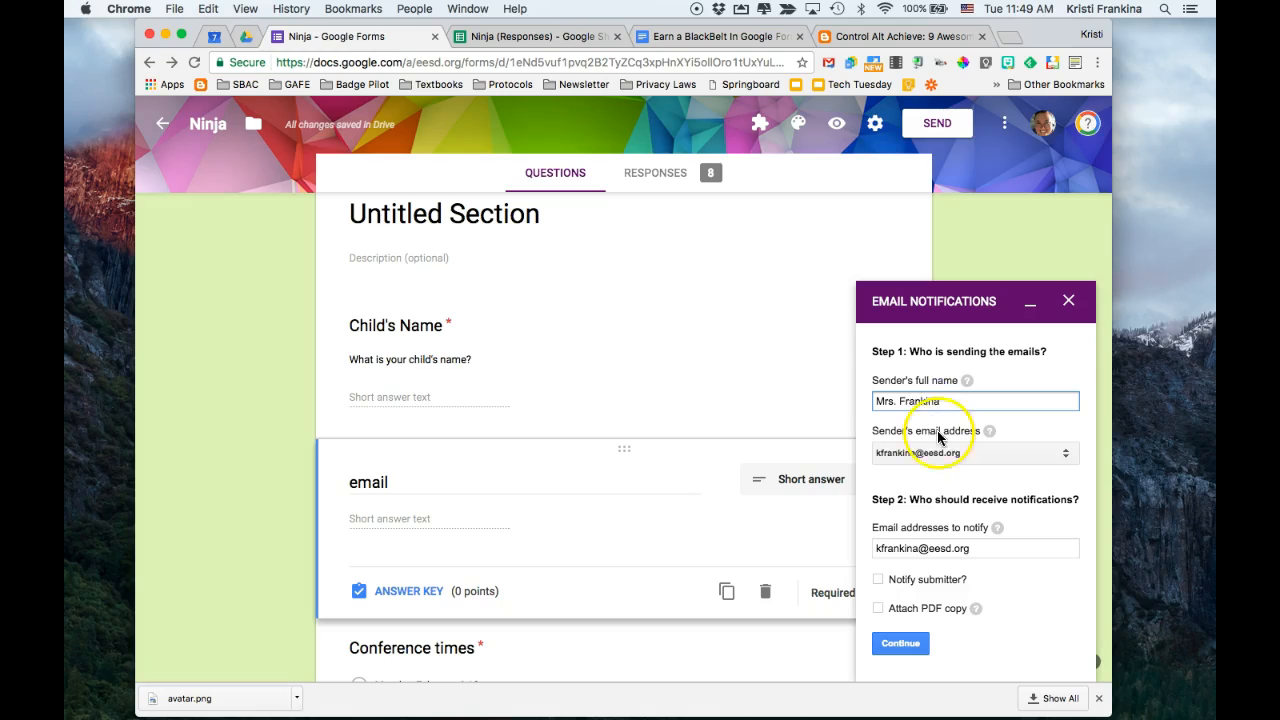
{"action": "left_click", "coordinate": [879, 584]}
{"action": "left_click", "coordinate": [1008, 584]}
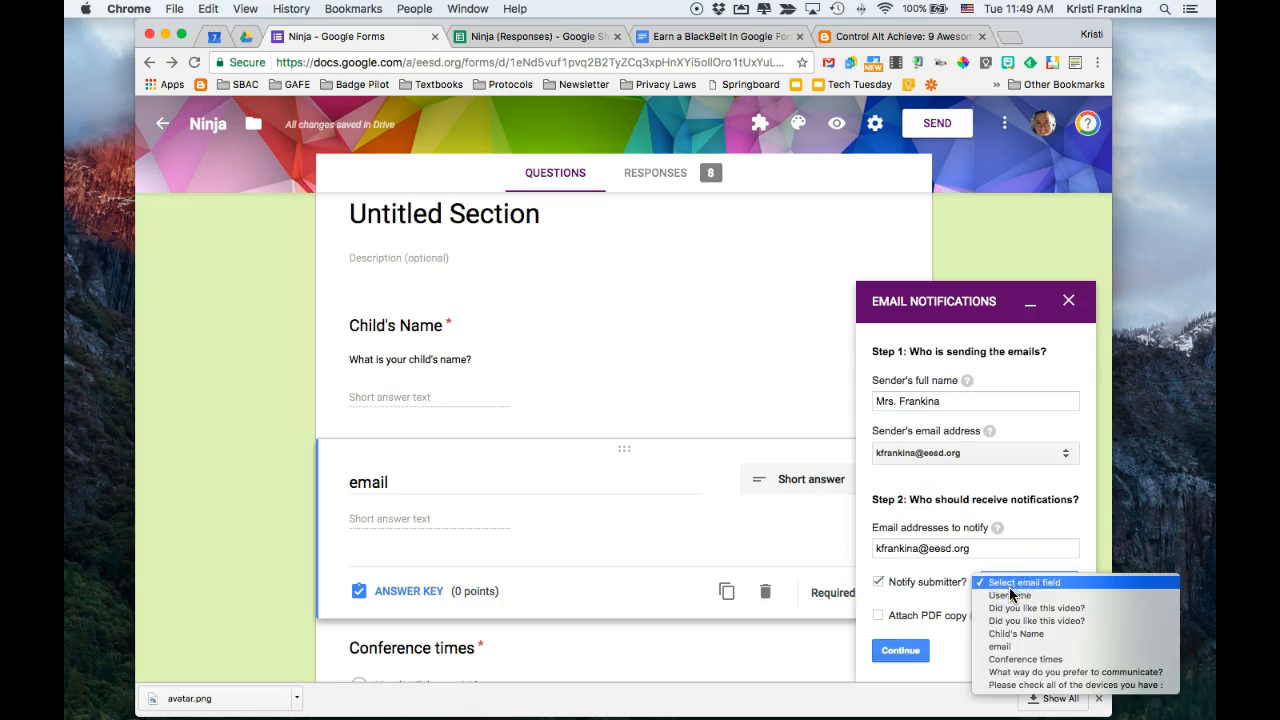
{"action": "left_click", "coordinate": [1014, 648]}
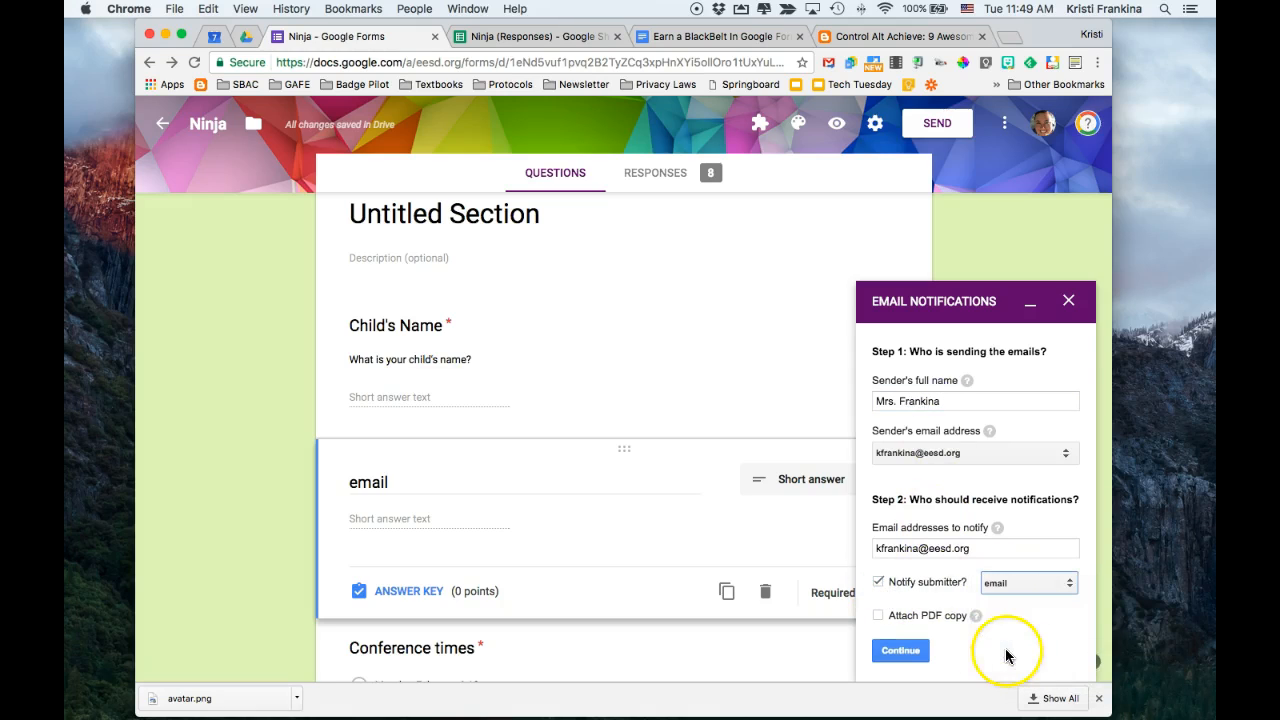
Turn on attaching a PDF copy to the notification and continue to the email configuration
{"action": "scroll", "coordinate": [957, 657], "scroll_direction": "down", "scroll_amount": 1}
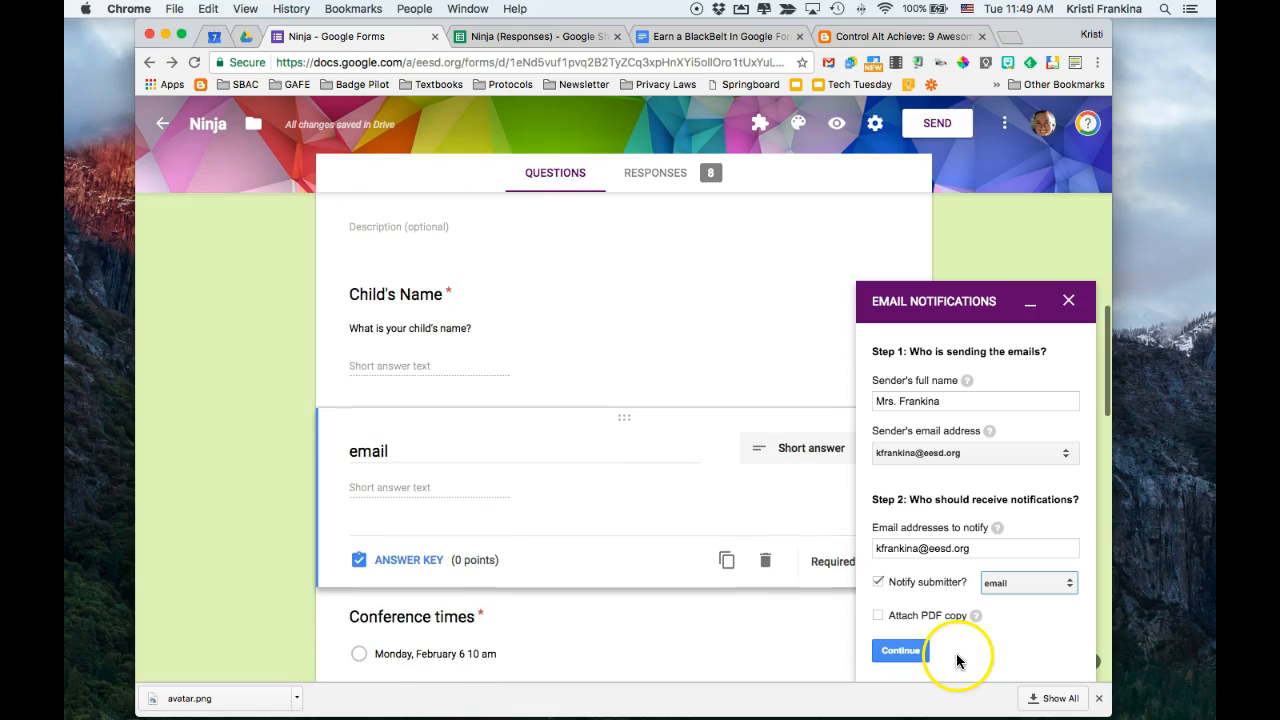
{"action": "left_click", "coordinate": [878, 614]}
{"action": "left_click", "coordinate": [897, 650]}
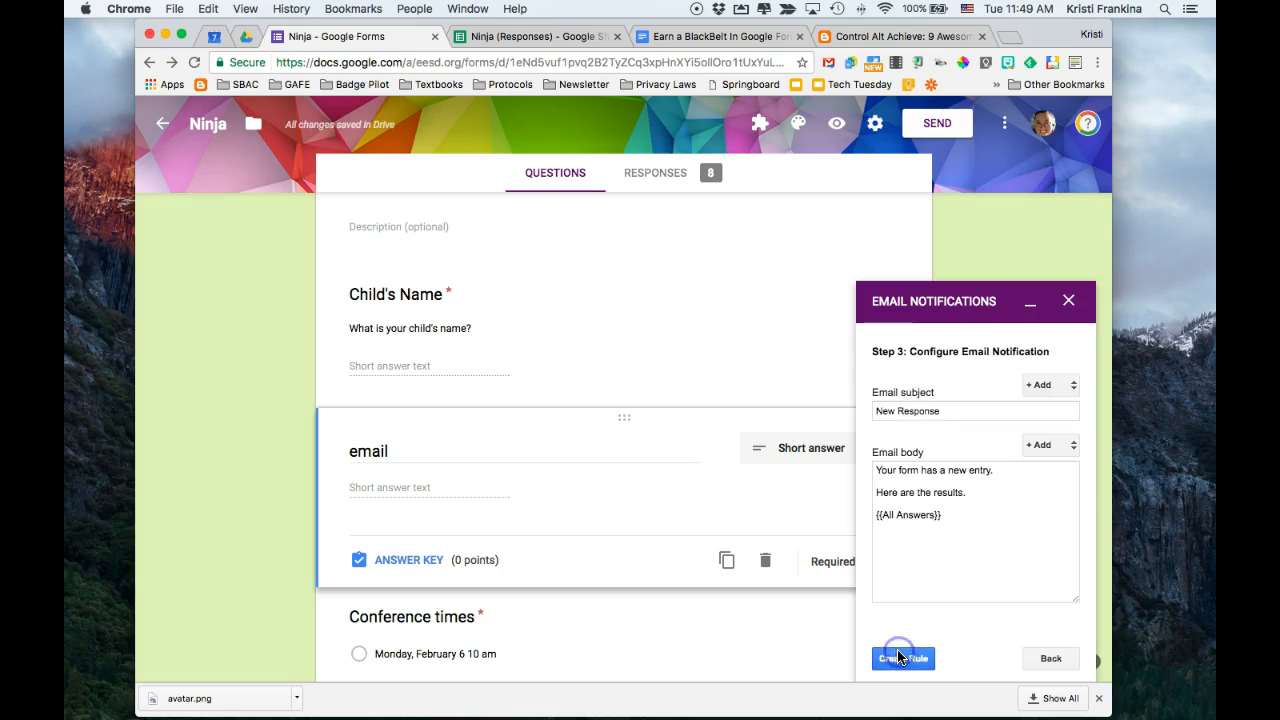
Replace the email subject with "Thanks for communicating."
{"action": "double_click", "coordinate": [962, 411]}
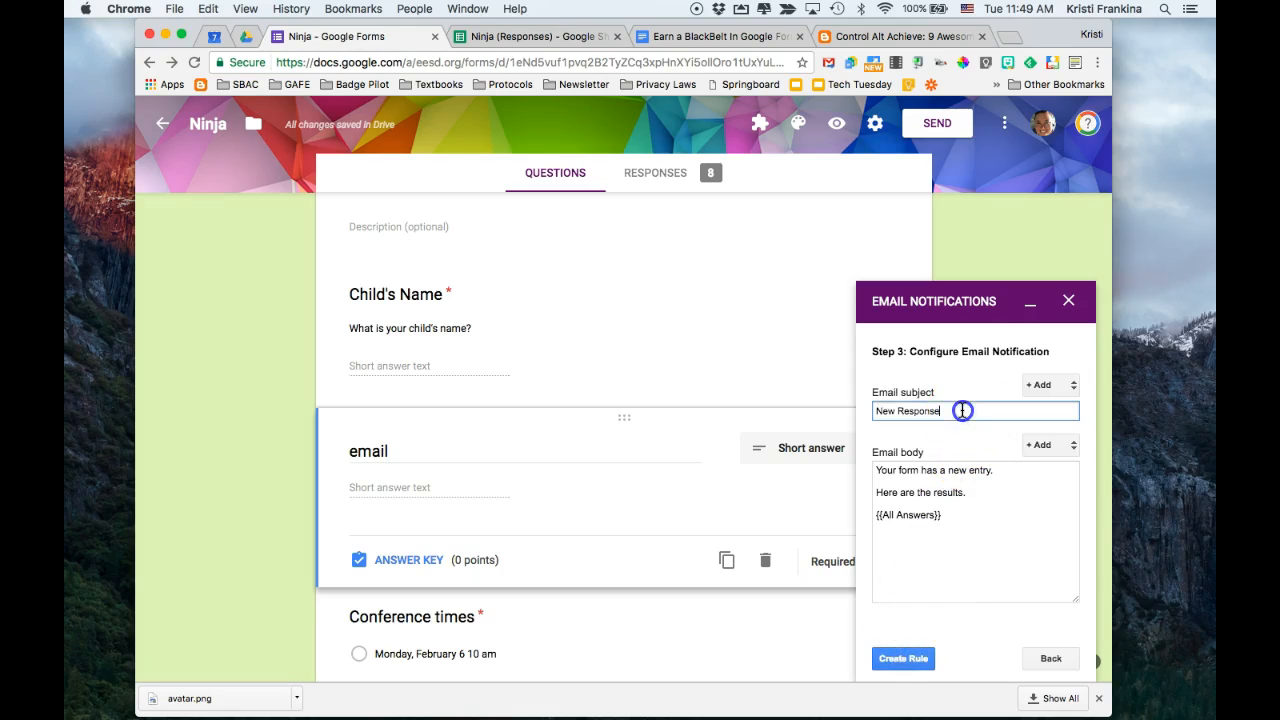
{"action": "triple_click", "coordinate": [962, 411]}
{"action": "type", "text": "Yo"}
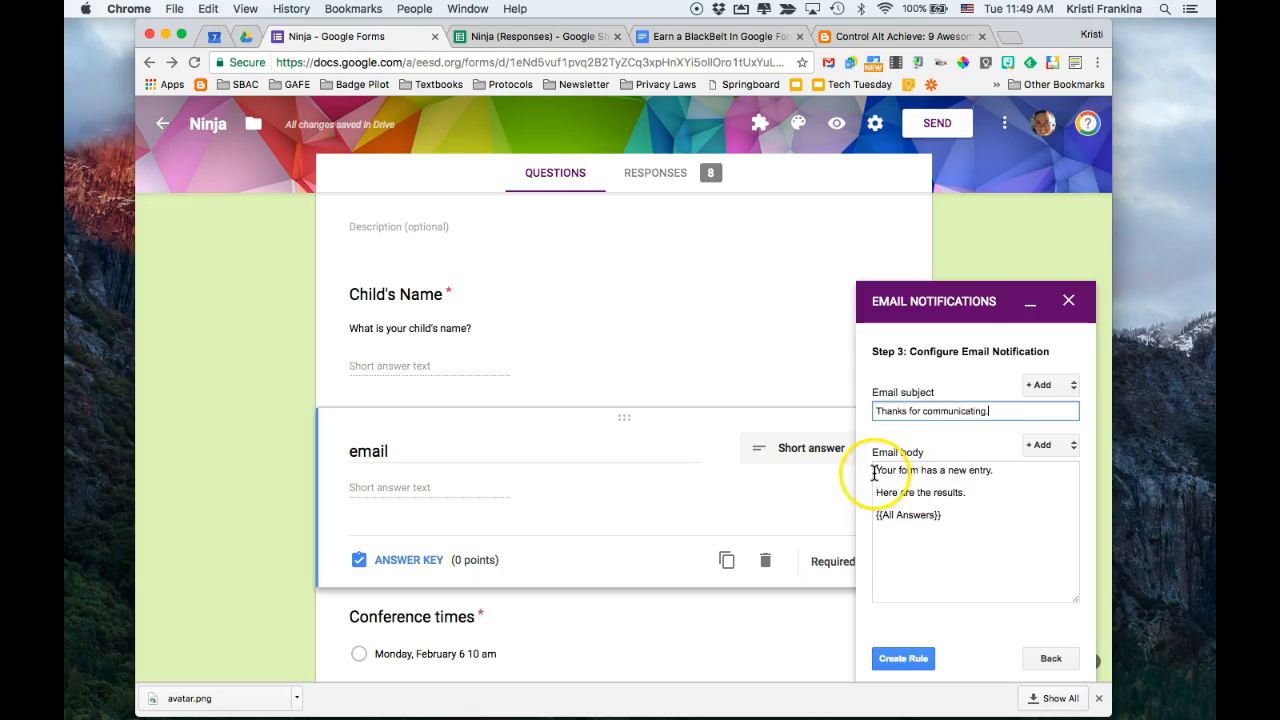
Replace the email body with "You completed my form. Please review your answers and let me know if there are any changes."
{"action": "left_click_drag", "start_coordinate": [874, 472], "coordinate": [943, 520]}
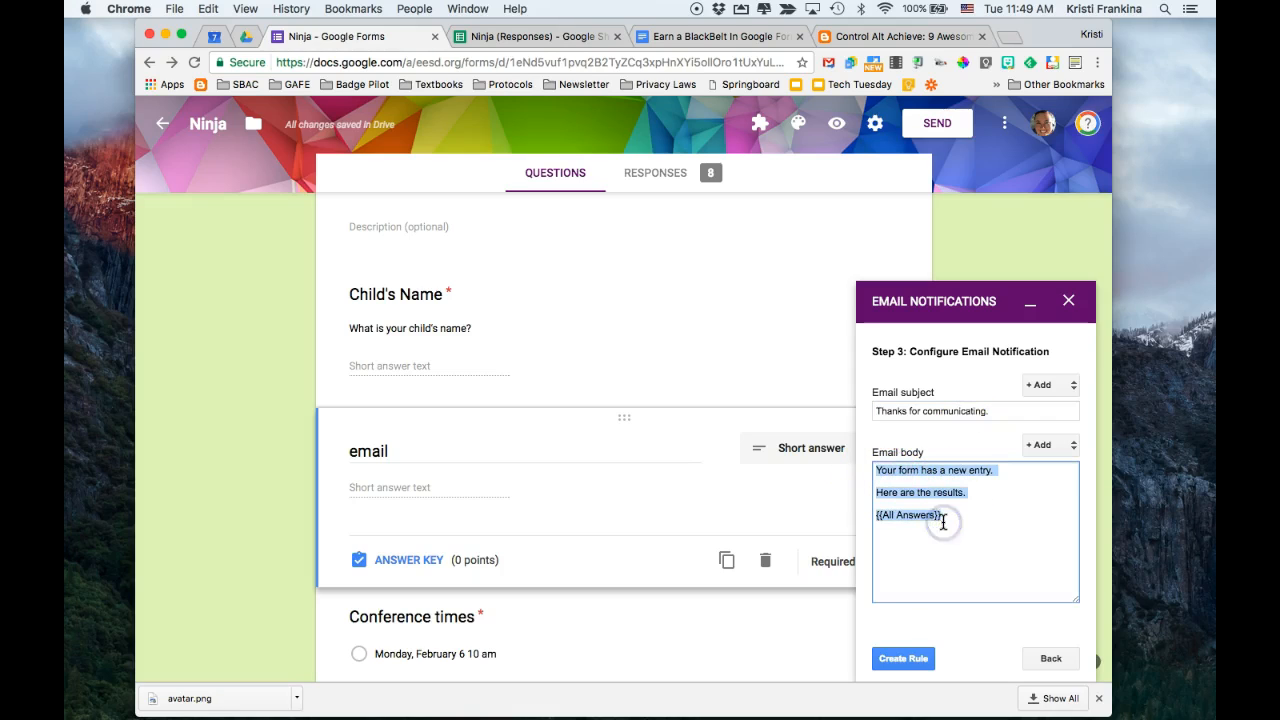
{"action": "type", "text": "Y"}
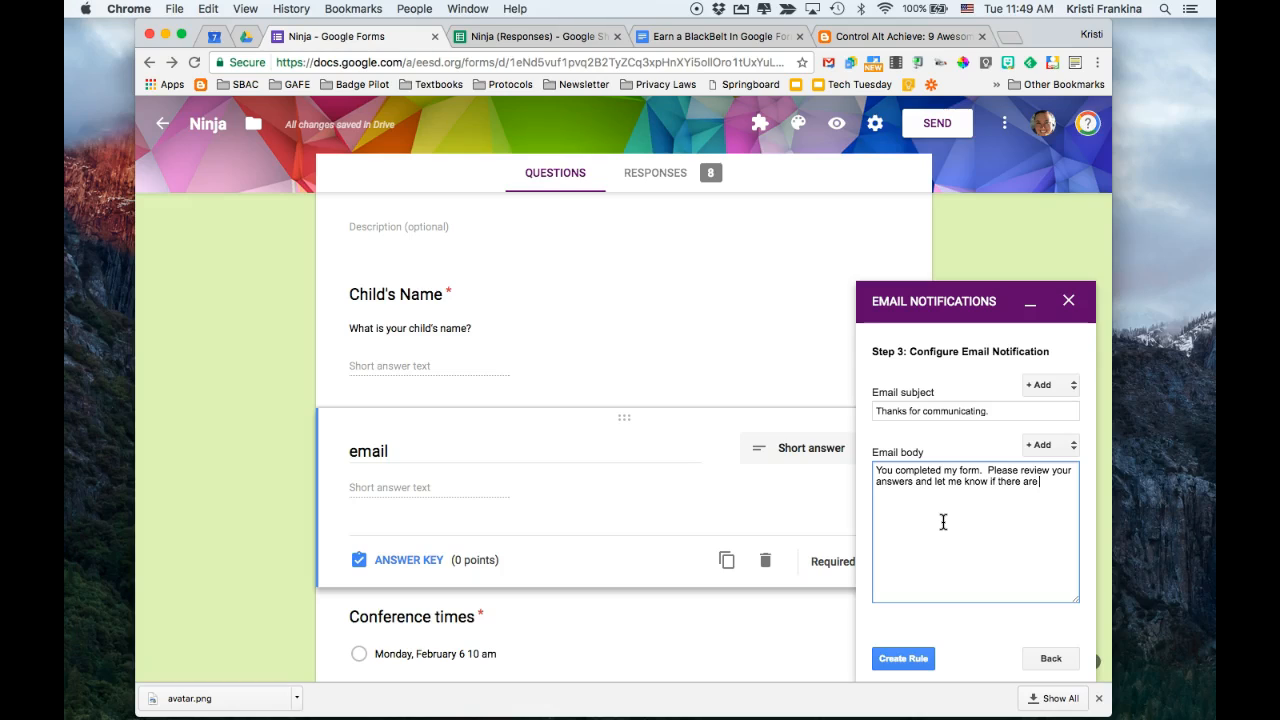
{"action": "type", "text": "anges."}
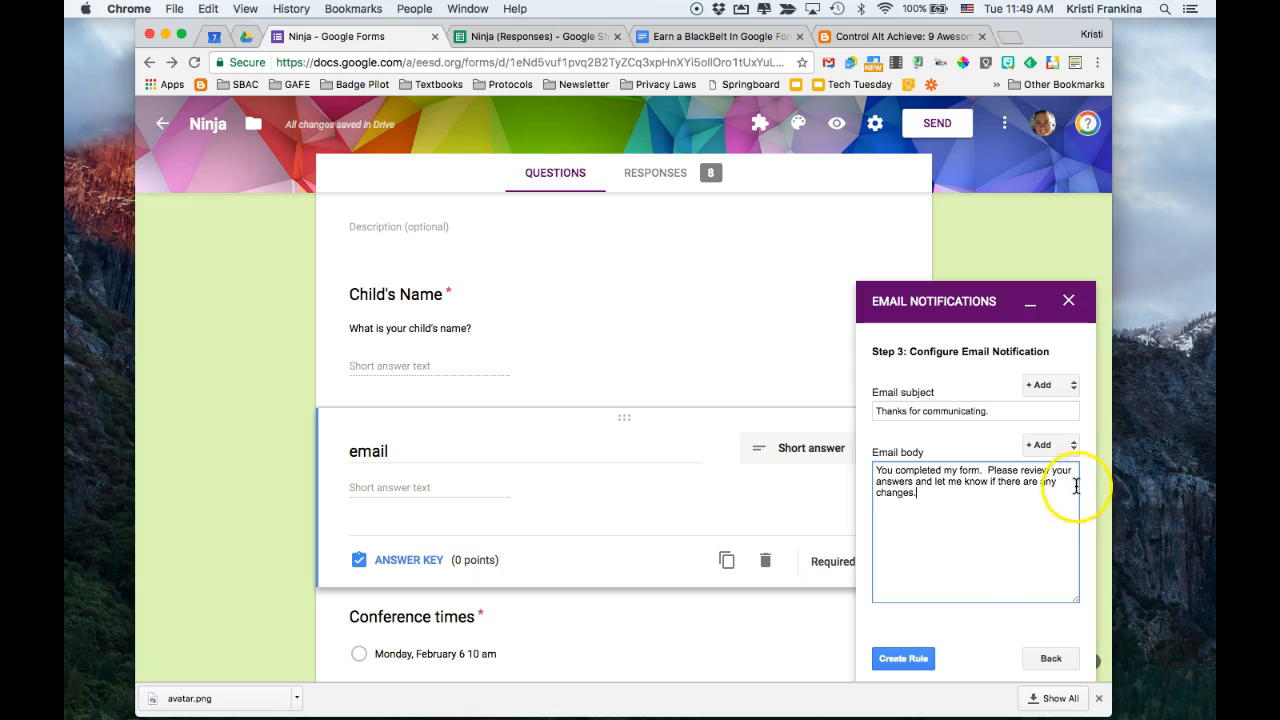
Add the Response Date field to the email body so the first sentence reads "You completed my form on {{Response Date}}."
{"action": "left_click", "coordinate": [1074, 452]}
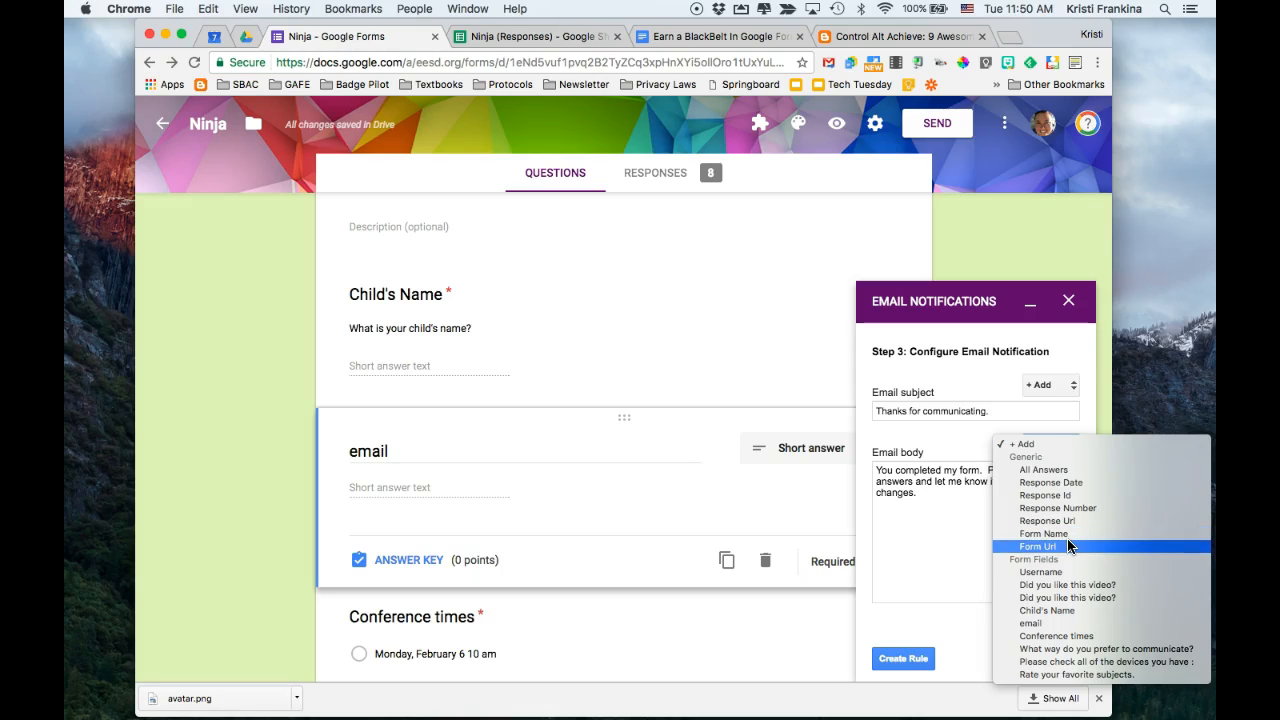
{"action": "left_click", "coordinate": [1066, 483]}
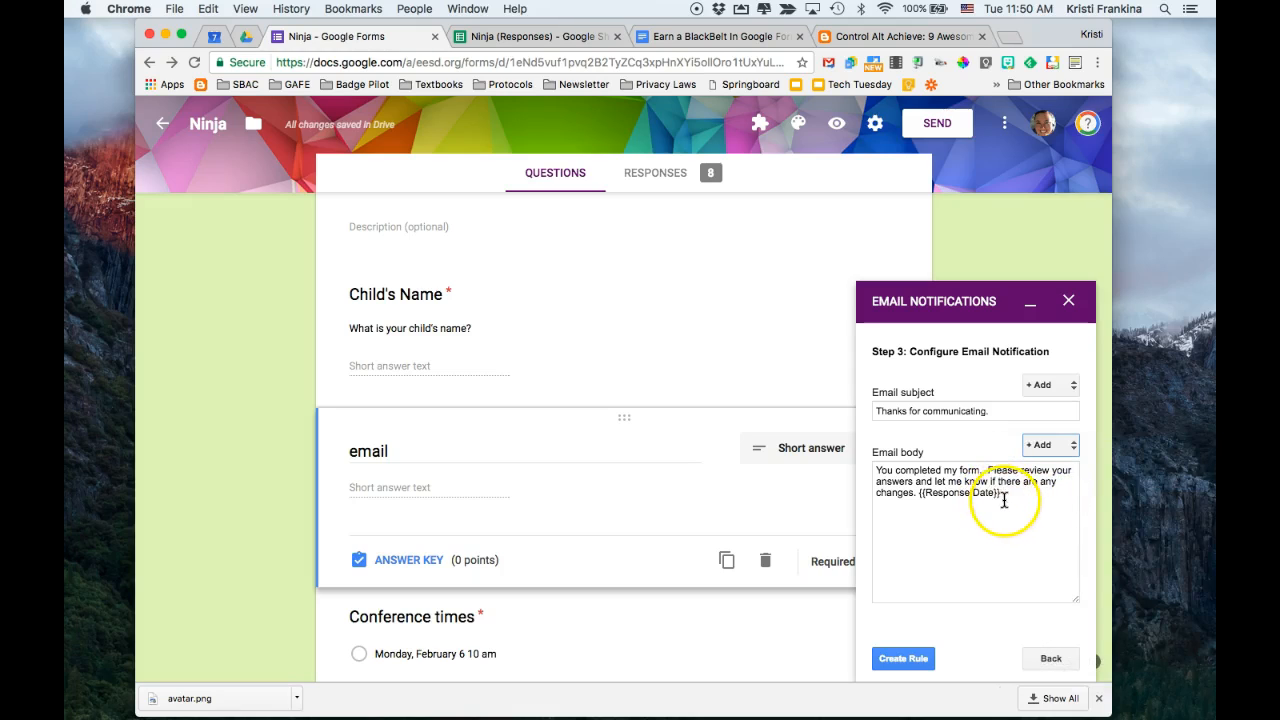
{"action": "left_click", "coordinate": [975, 469]}
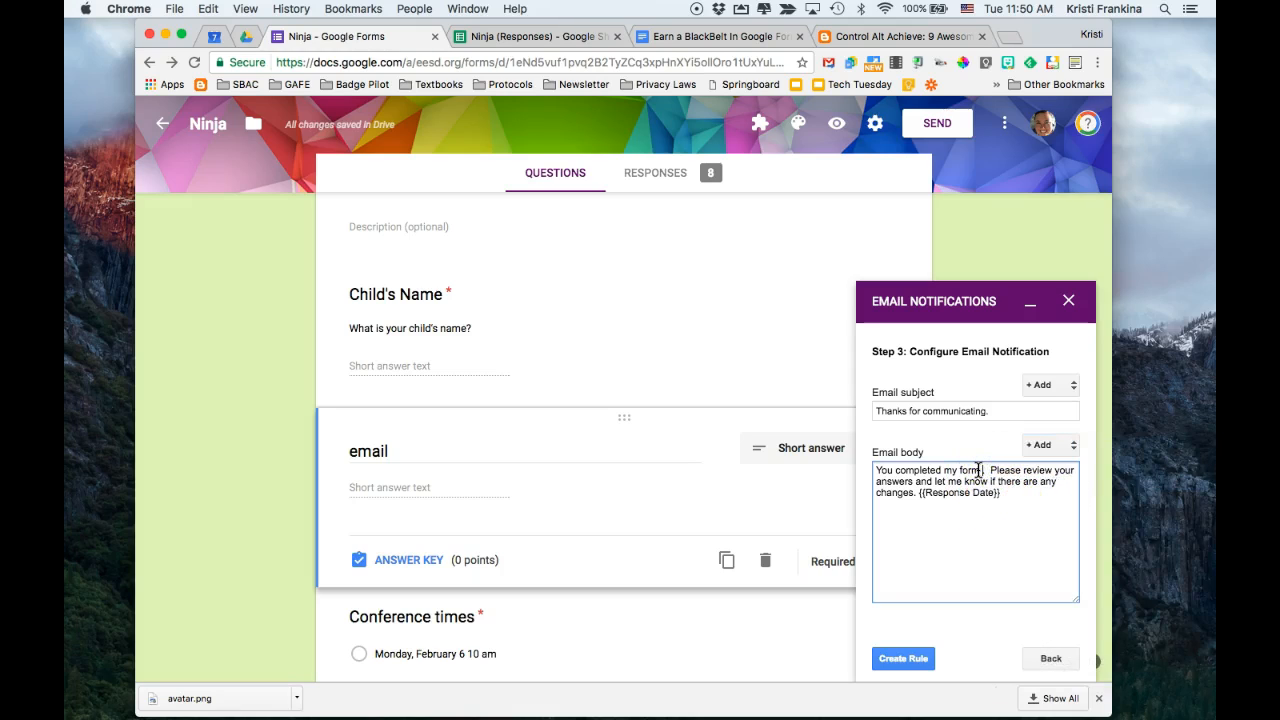
{"action": "type", "text": "on"}
{"action": "left_click_drag", "start_coordinate": [1021, 494], "coordinate": [997, 474]}
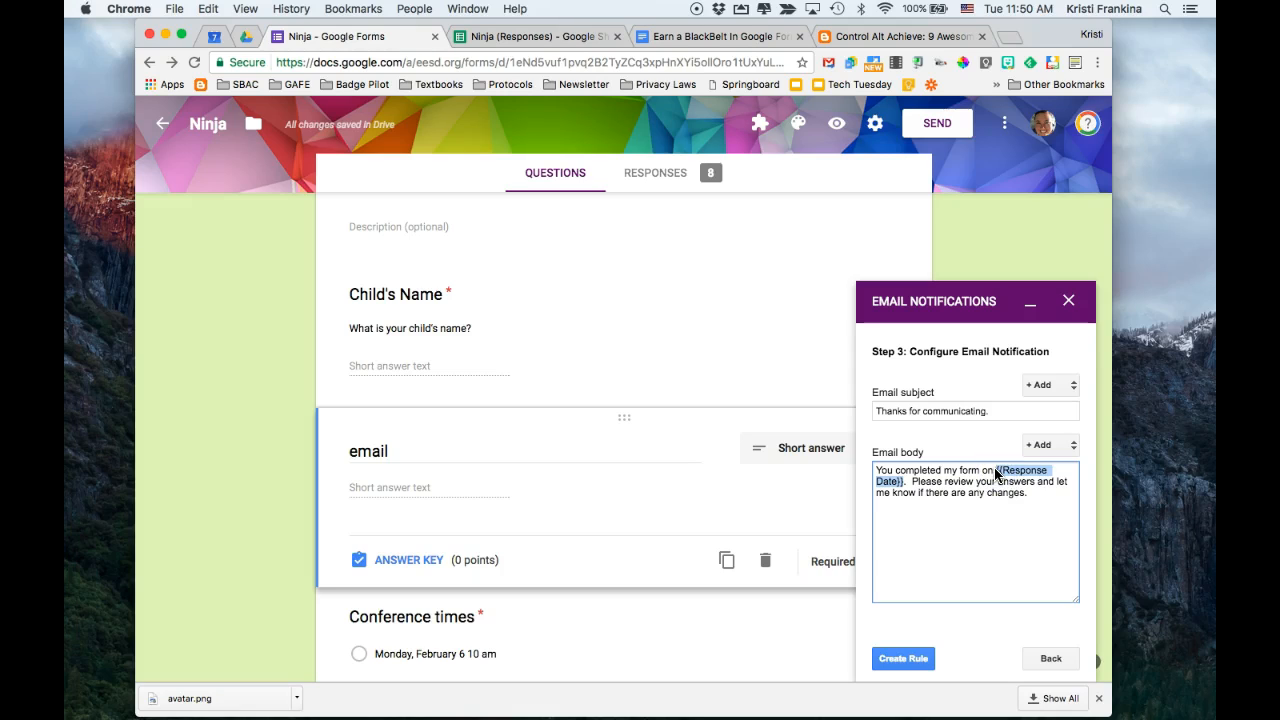
{"action": "key", "text": "Down"}
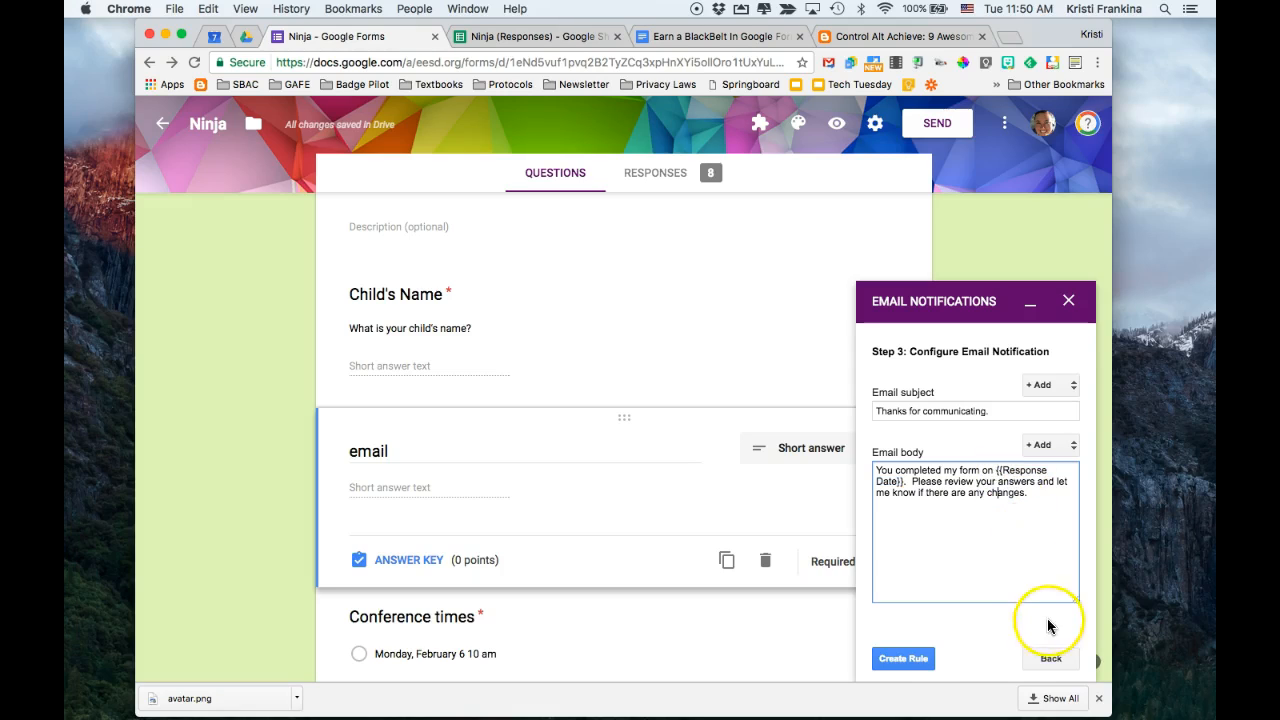
Create the notification rule and put off the premium upgrade
{"action": "left_click", "coordinate": [903, 658]}
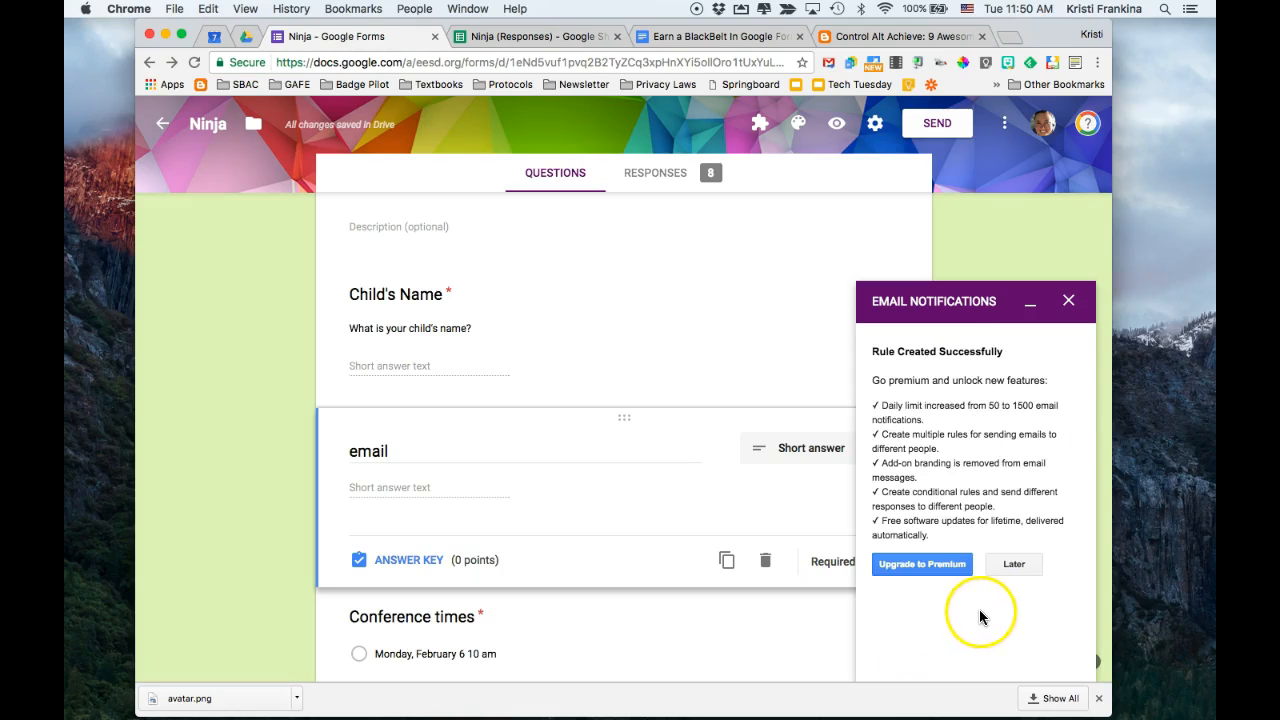
{"action": "left_click", "coordinate": [1013, 564]}
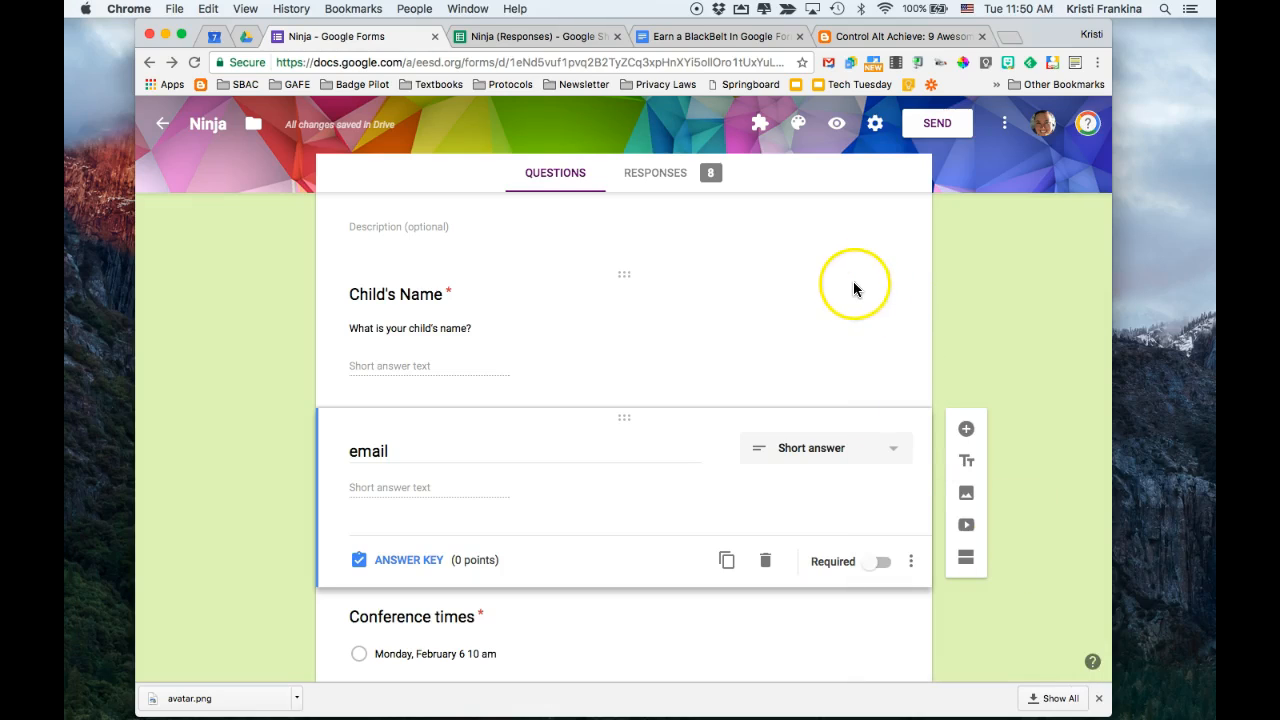
Preview the form and submit a test response for child "Goofy" with the Monday, February 6 10:30 am conference, Email and Laptop
{"action": "left_click", "coordinate": [837, 127]}
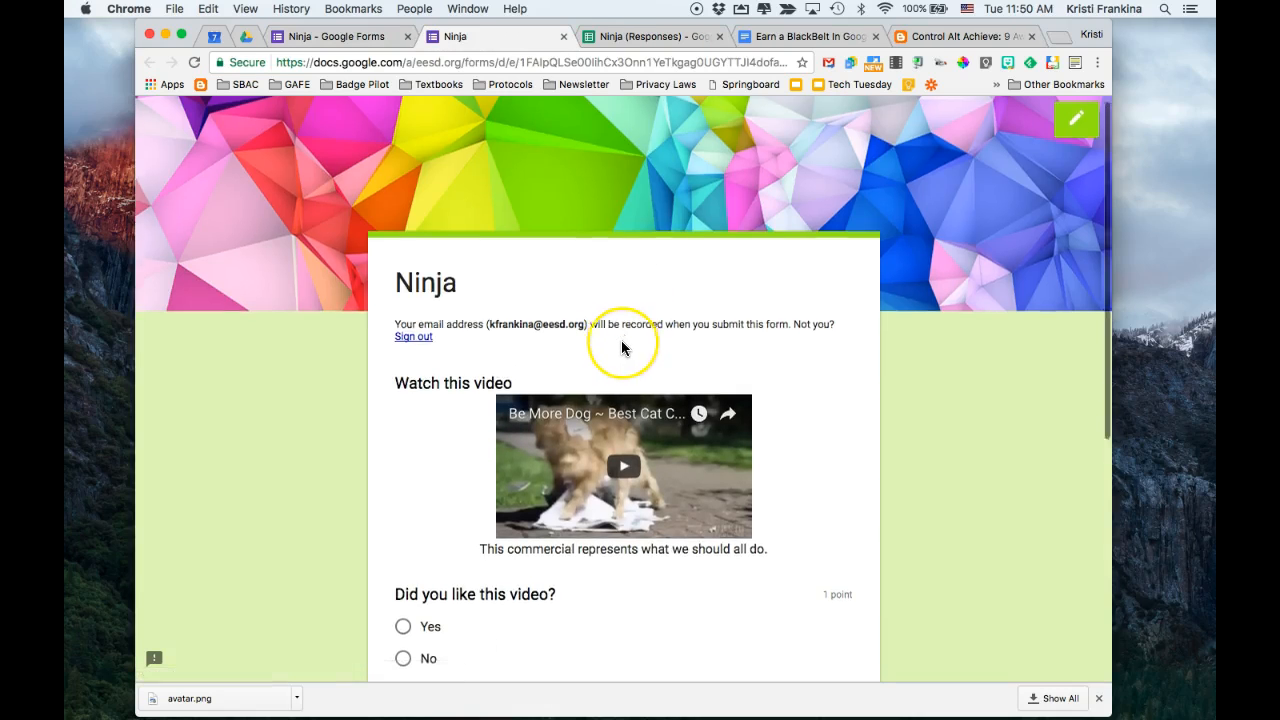
{"action": "scroll", "coordinate": [621, 340], "scroll_direction": "down", "scroll_amount": 5}
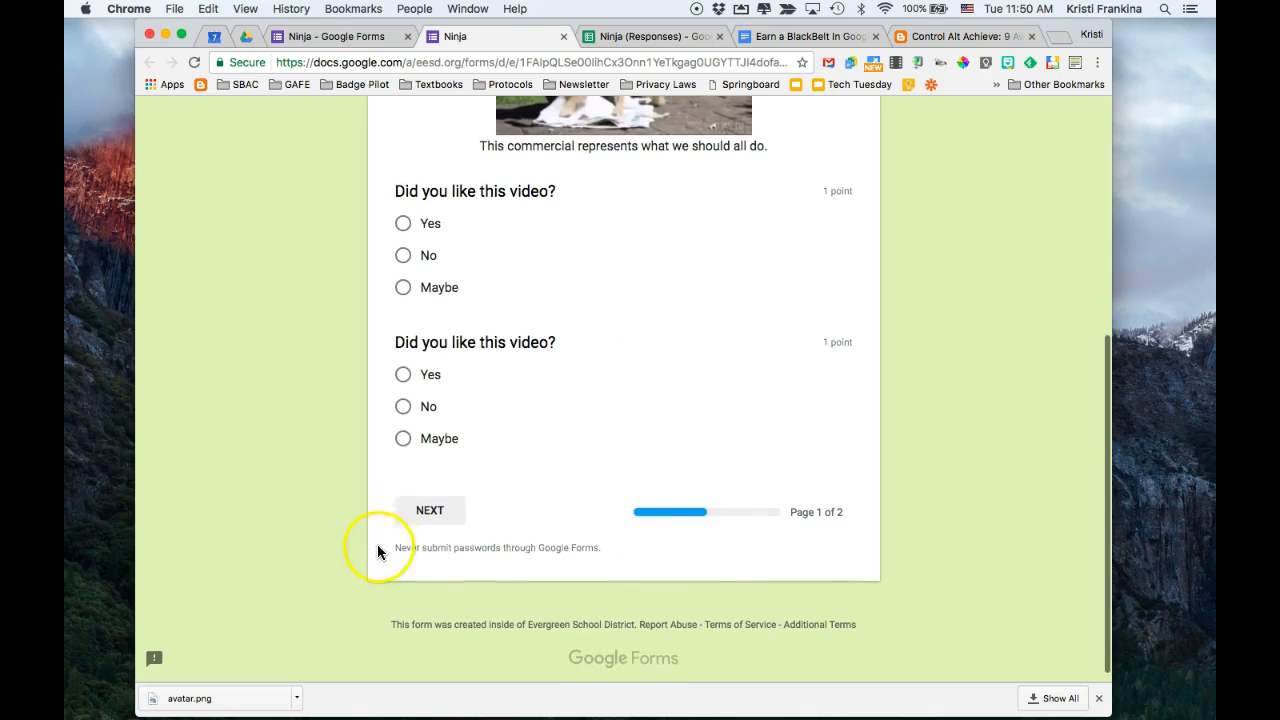
{"action": "left_click", "coordinate": [420, 512]}
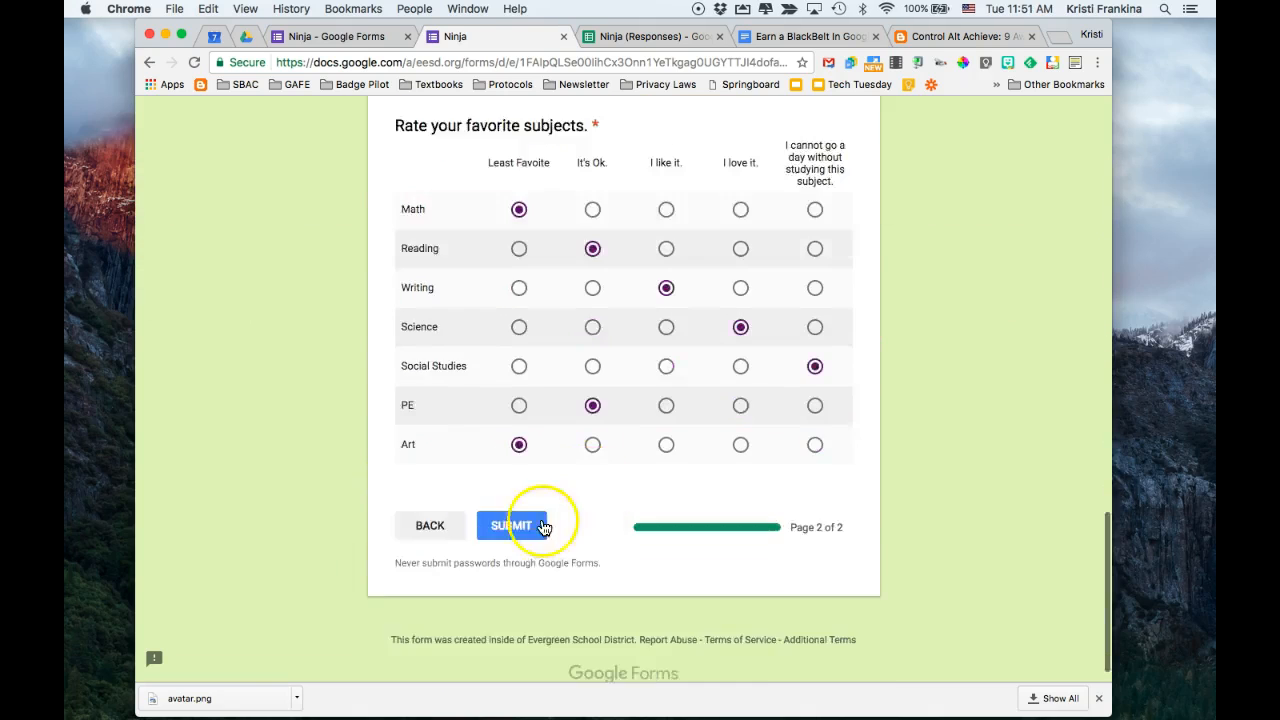
{"action": "left_click", "coordinate": [514, 523]}
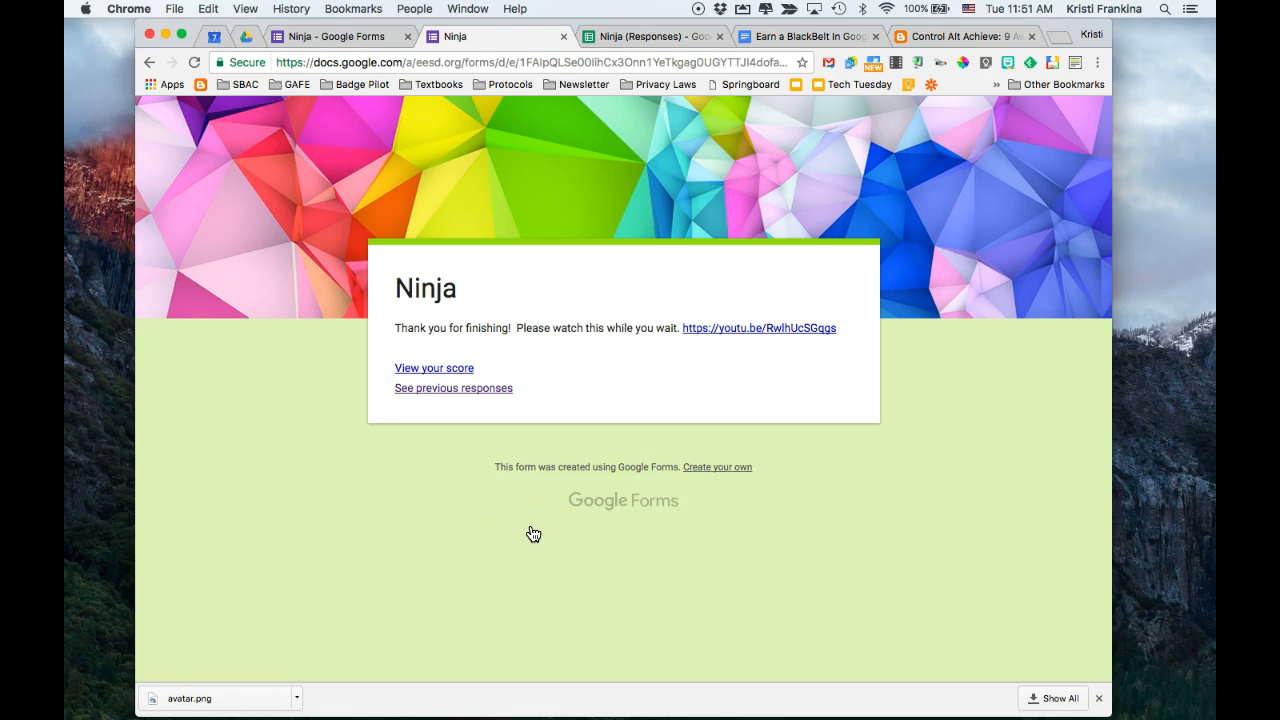
Switch to Mail, examine the received notification's sender, message and listed answers, and return to the form's confirmation page in Chrome
{"action": "left_click", "coordinate": [431, 700]}
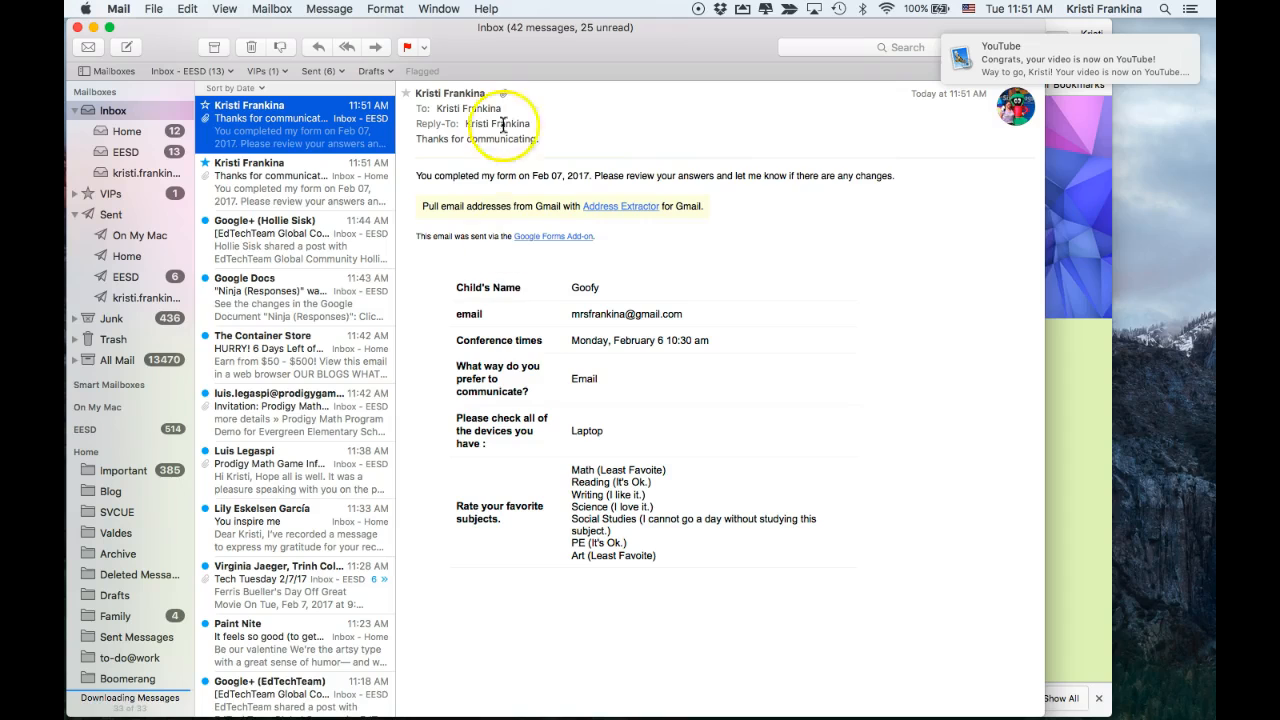
{"action": "left_click", "coordinate": [490, 94]}
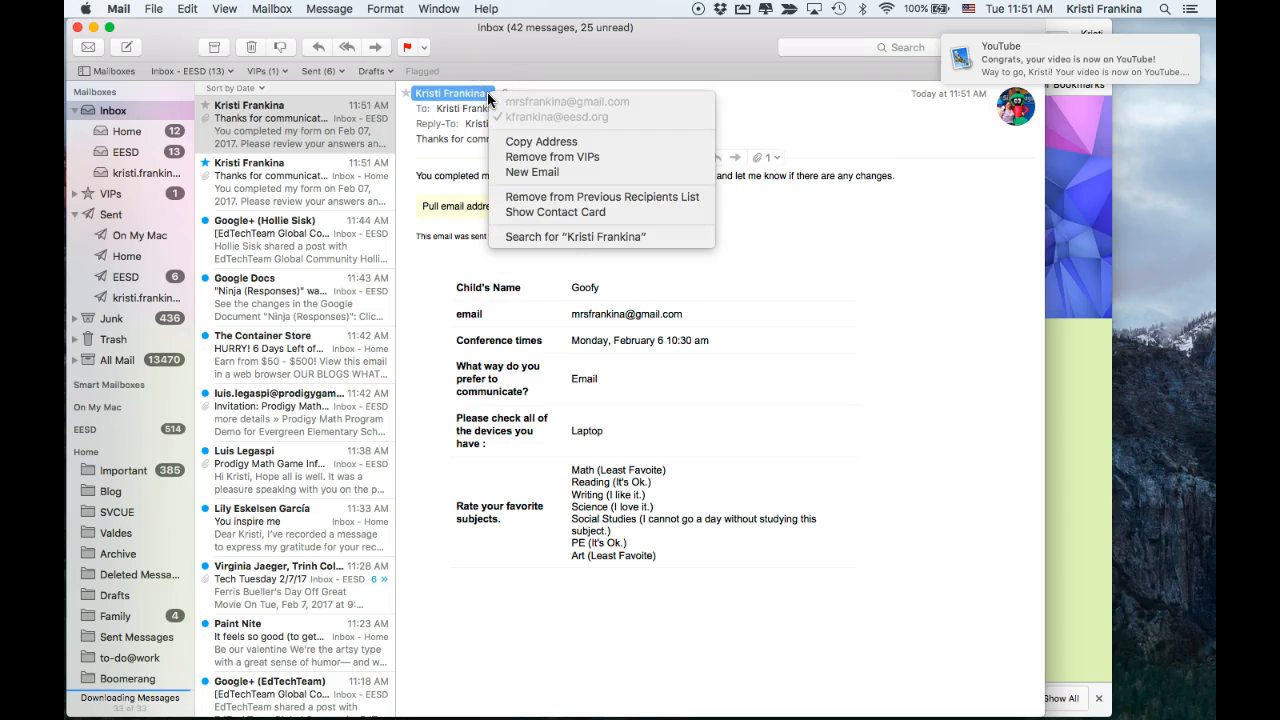
{"action": "left_click", "coordinate": [488, 96]}
{"action": "left_click", "coordinate": [488, 96]}
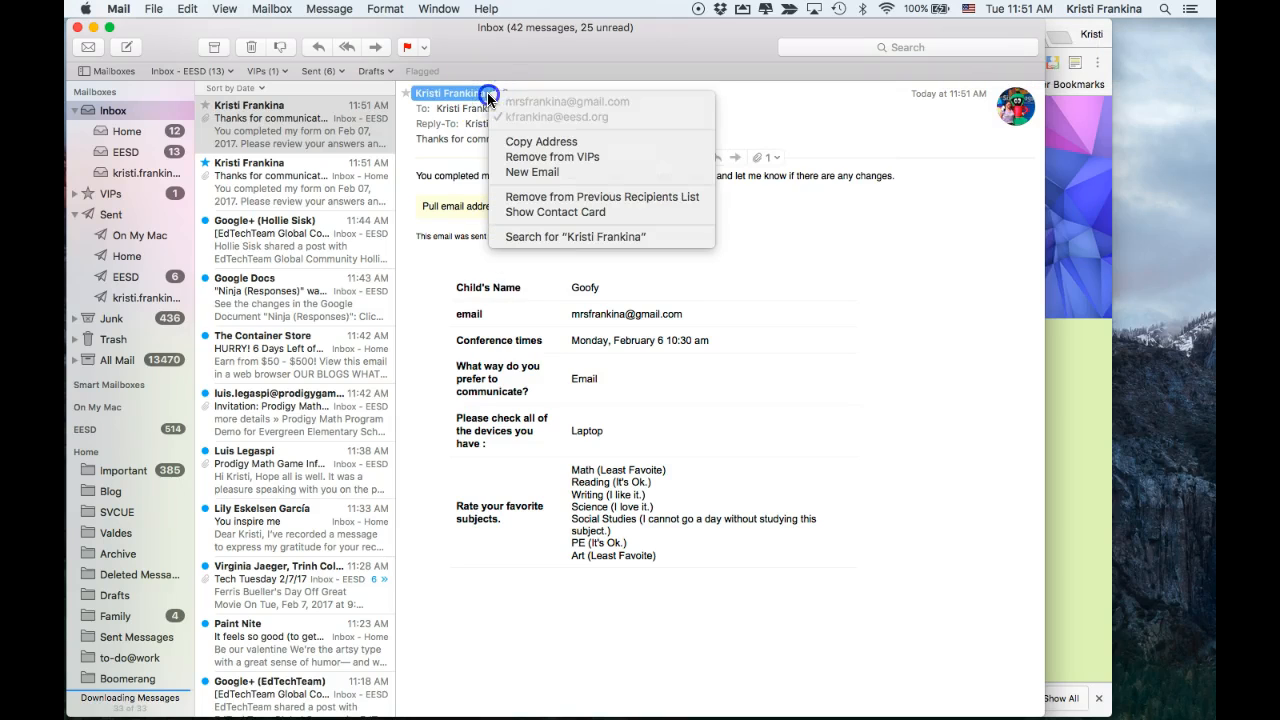
{"action": "left_click", "coordinate": [488, 96]}
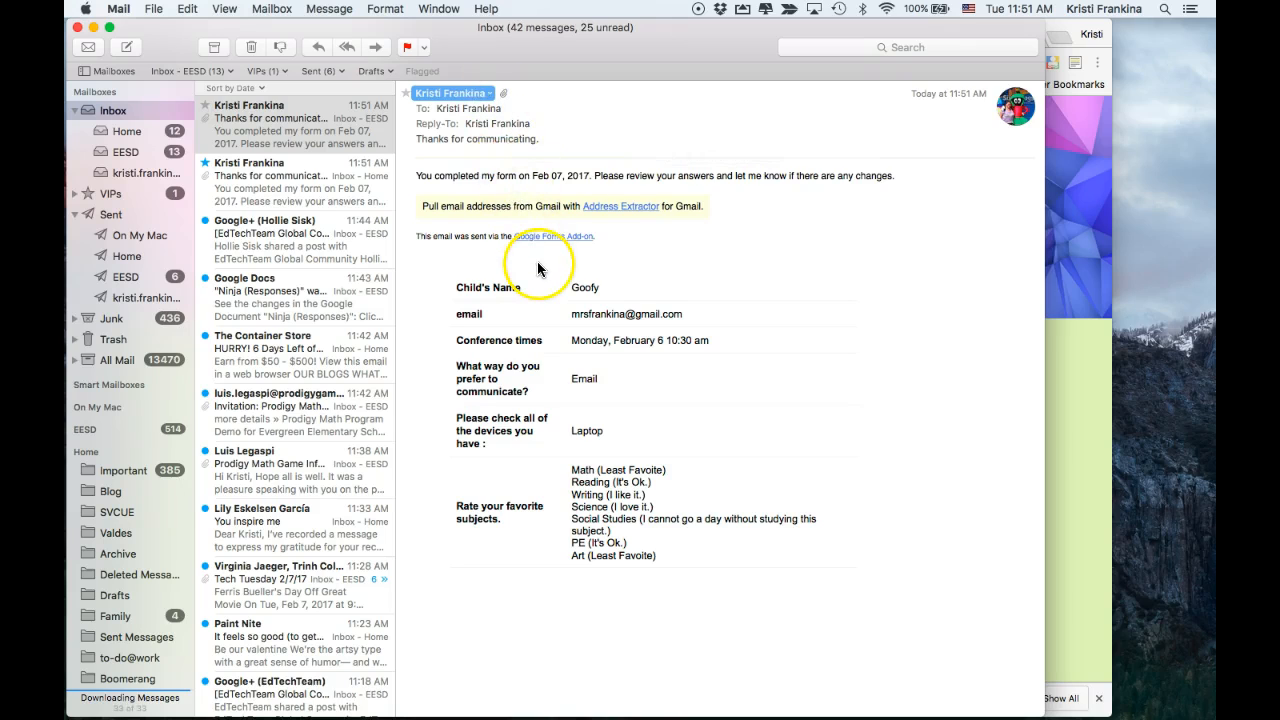
{"action": "scroll", "coordinate": [609, 268], "scroll_direction": "down", "scroll_amount": 1}
{"action": "scroll", "coordinate": [609, 265], "scroll_direction": "down", "scroll_amount": 2}
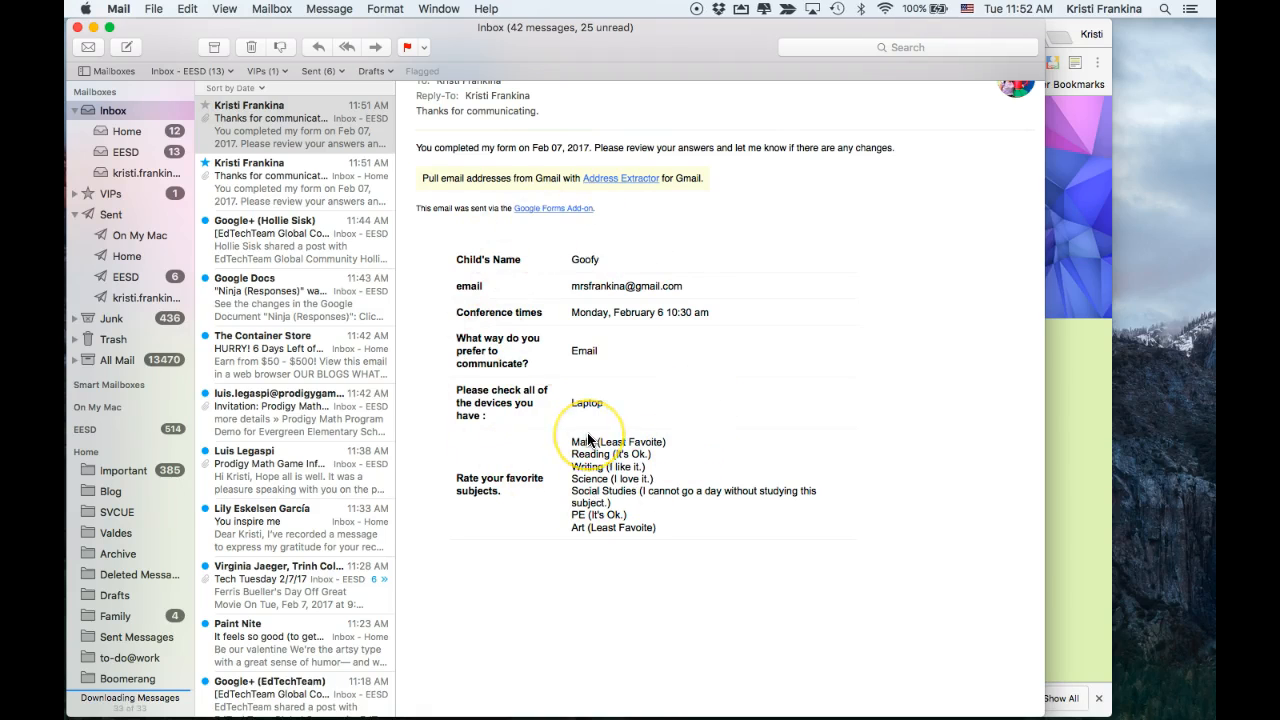
{"action": "scroll", "coordinate": [586, 436], "scroll_direction": "up", "scroll_amount": 2}
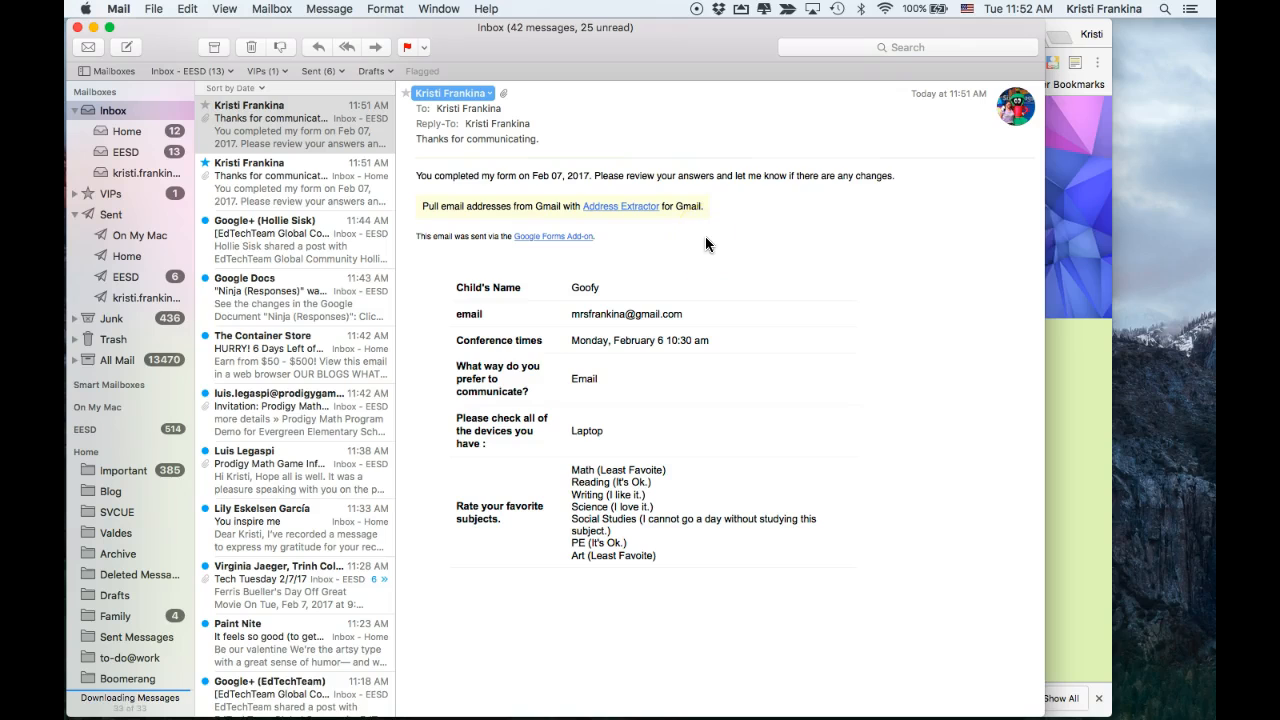
{"action": "left_click", "coordinate": [1072, 245]}
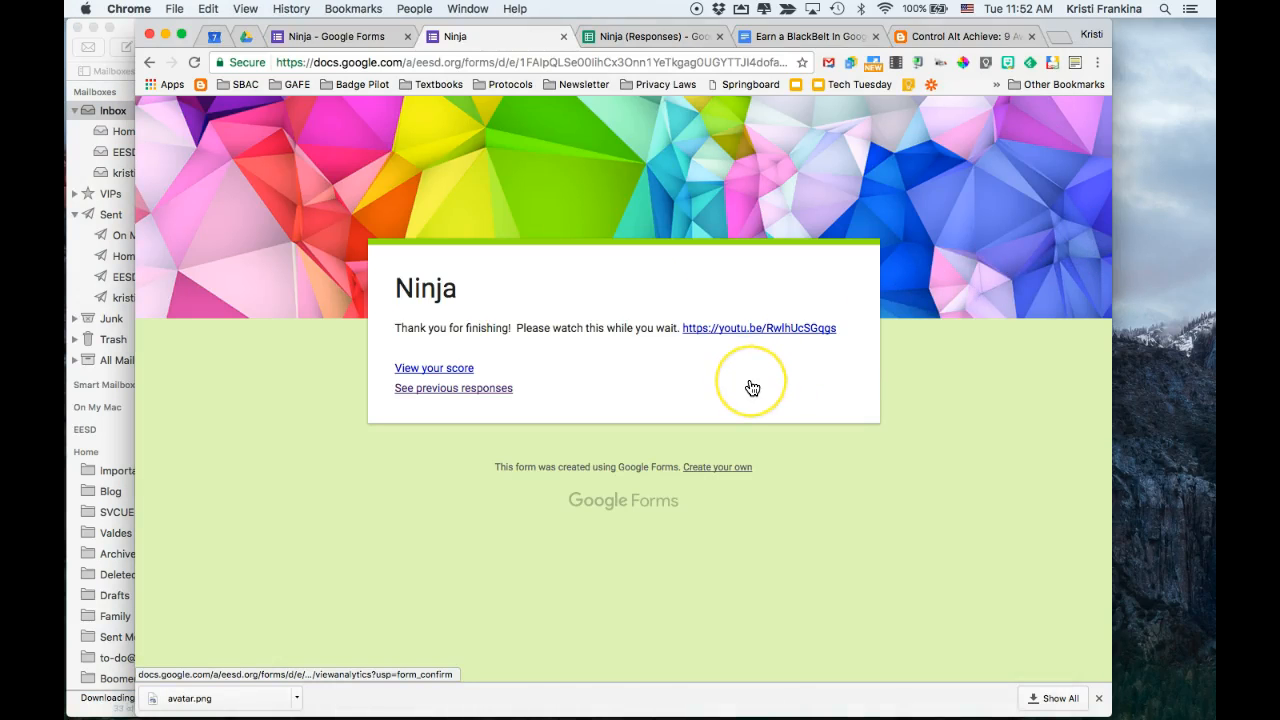